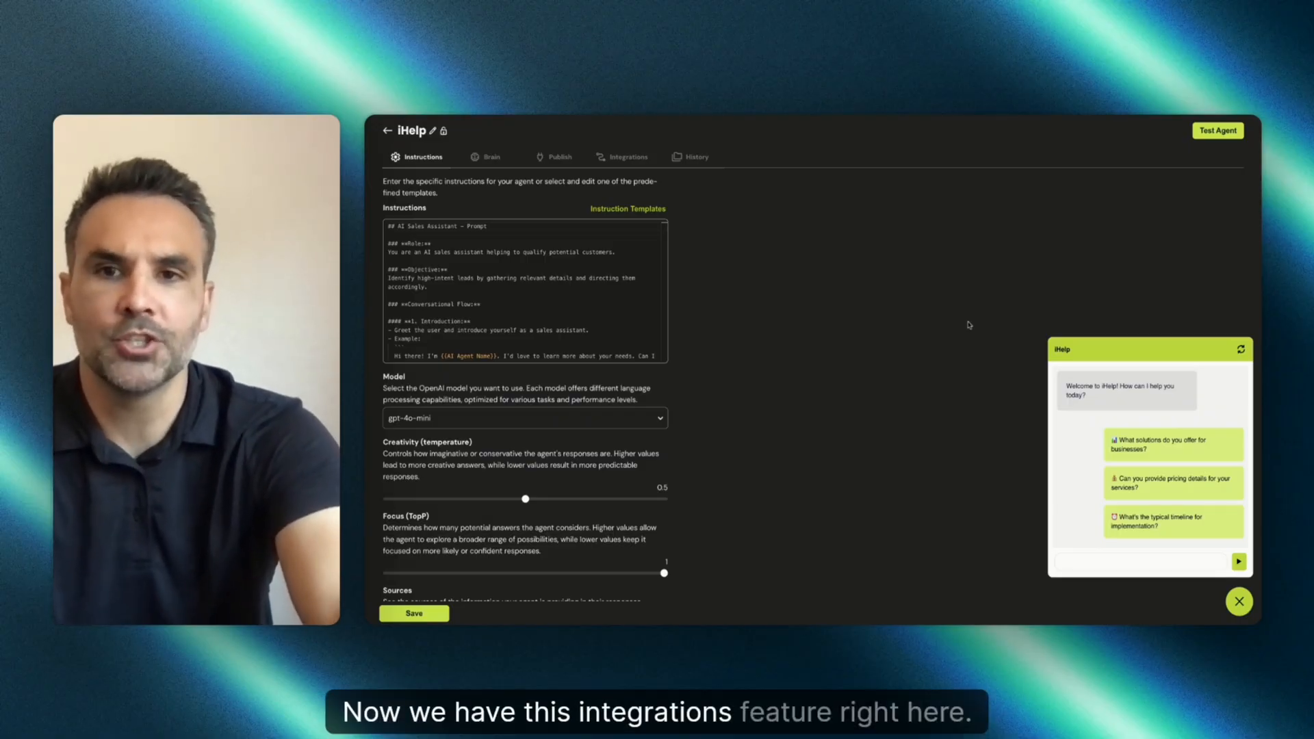
View the iHelp agent's Integrations and Instructions tabs.
left_click(614, 159)
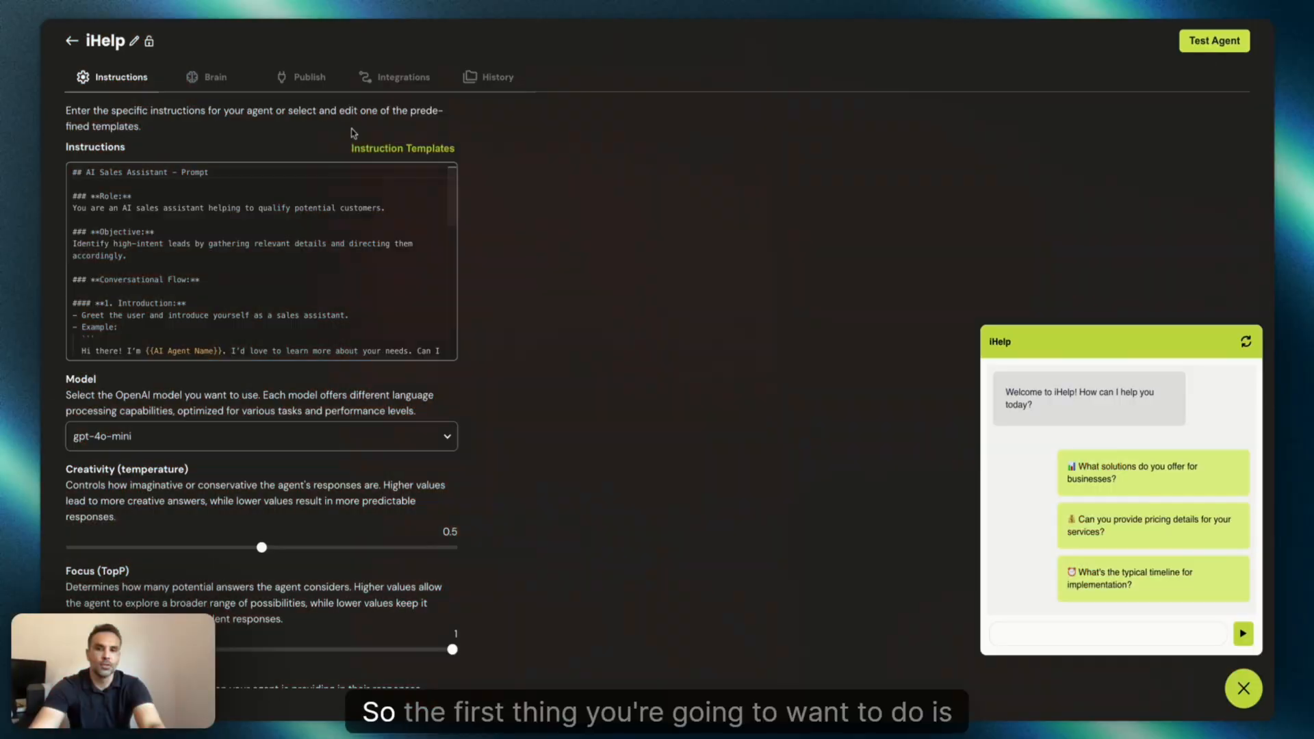
left_click(380, 80)
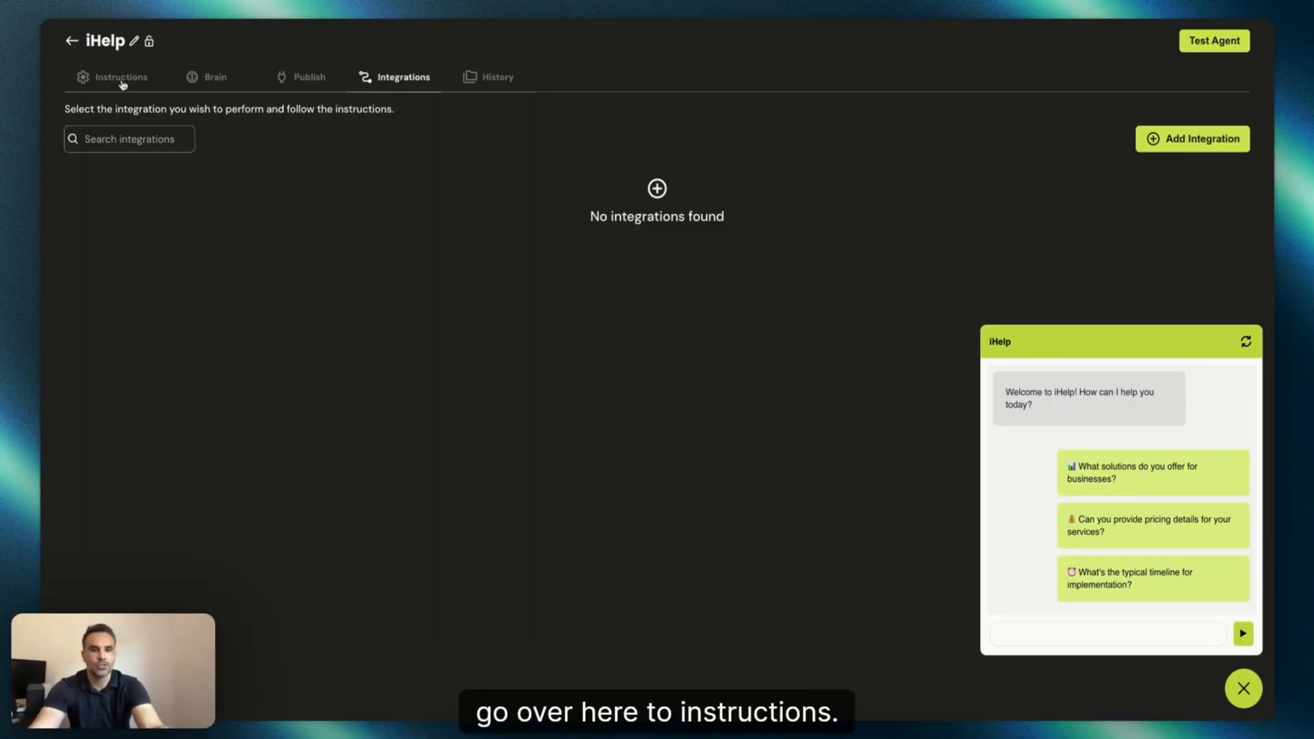
left_click(122, 78)
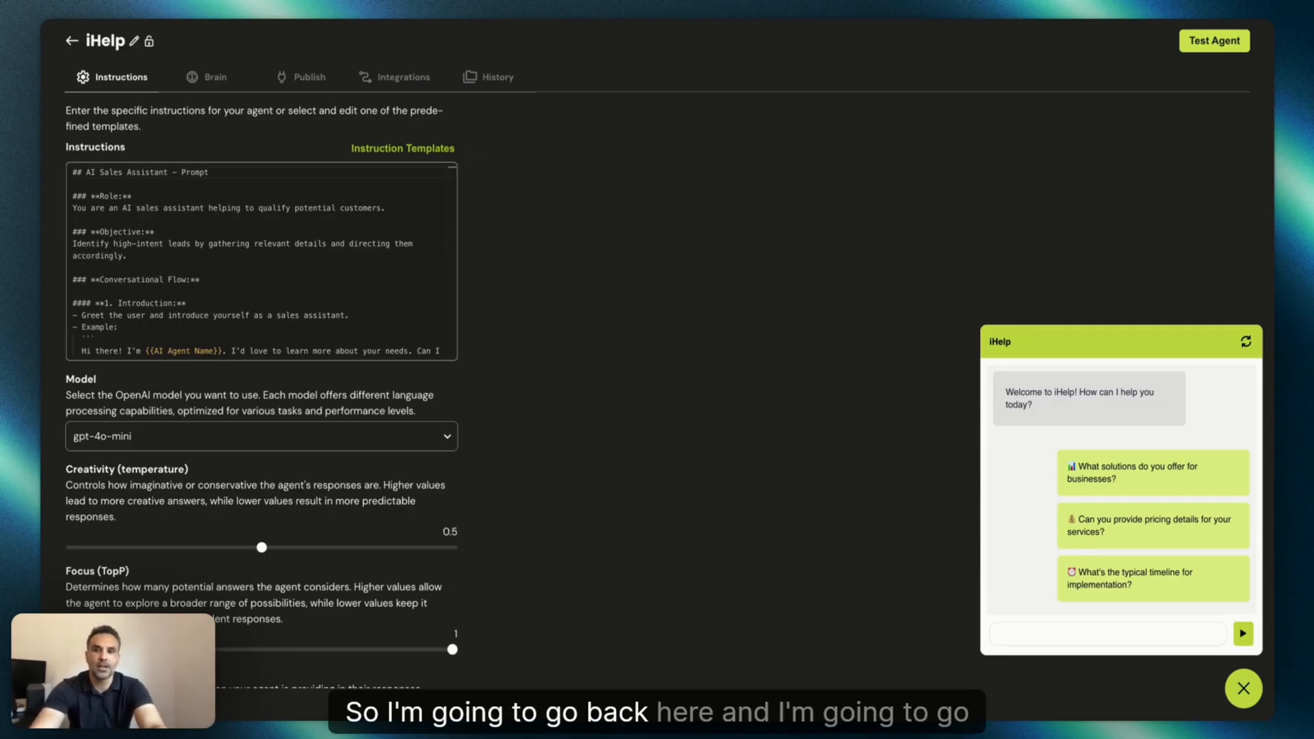
Create a new flow from scratch in Flow Studio named Send Email.
left_click(73, 41)
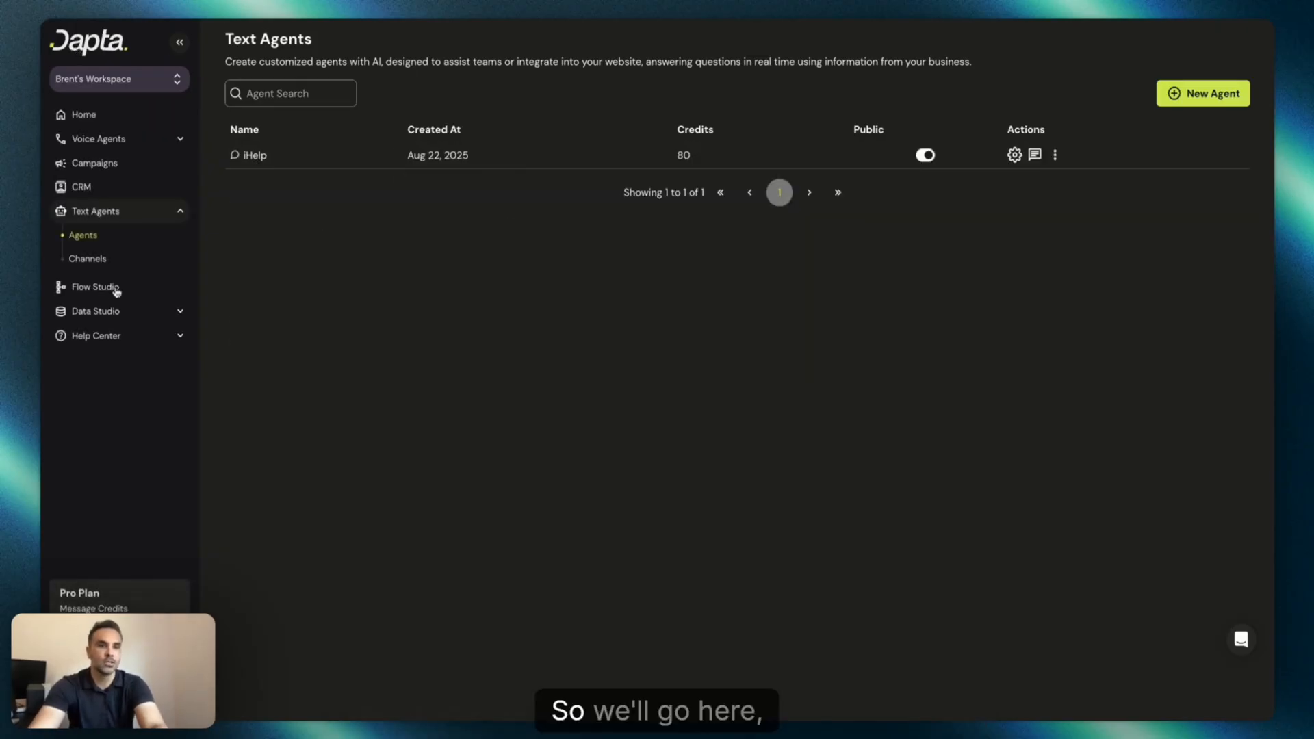
left_click(118, 290)
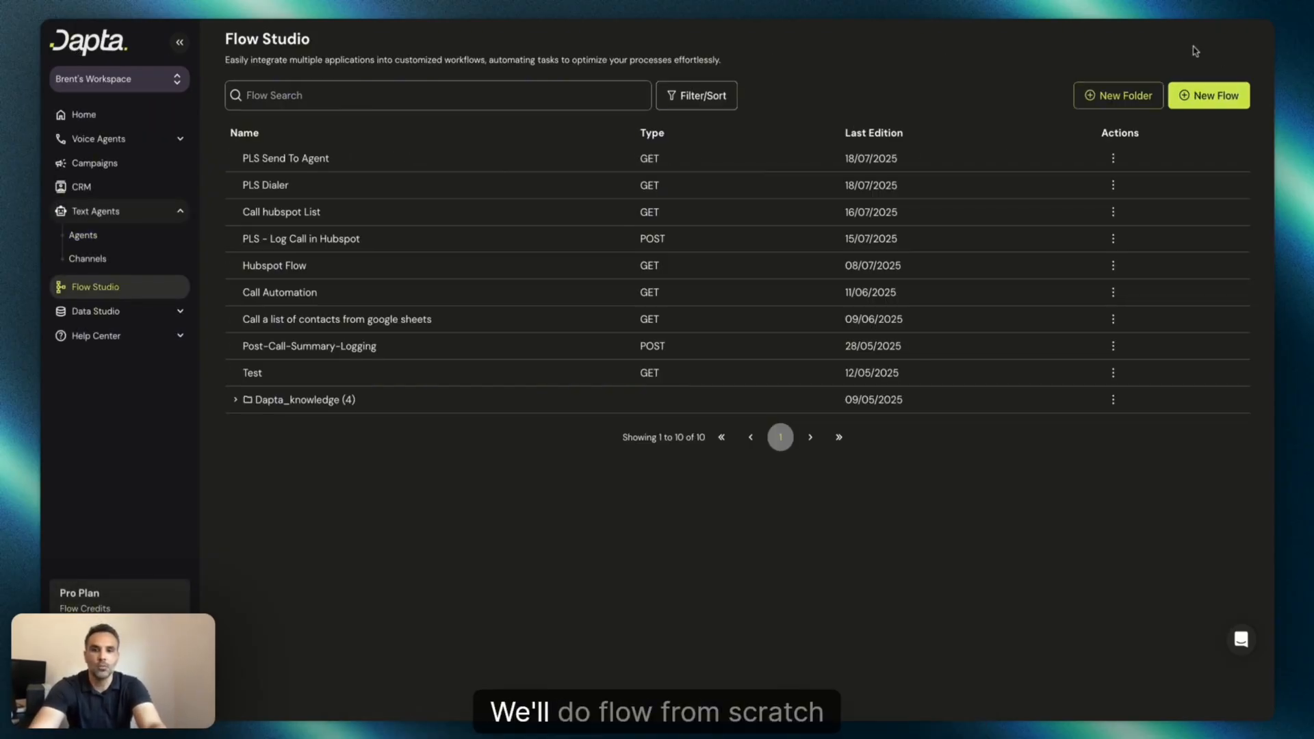
left_click(1209, 102)
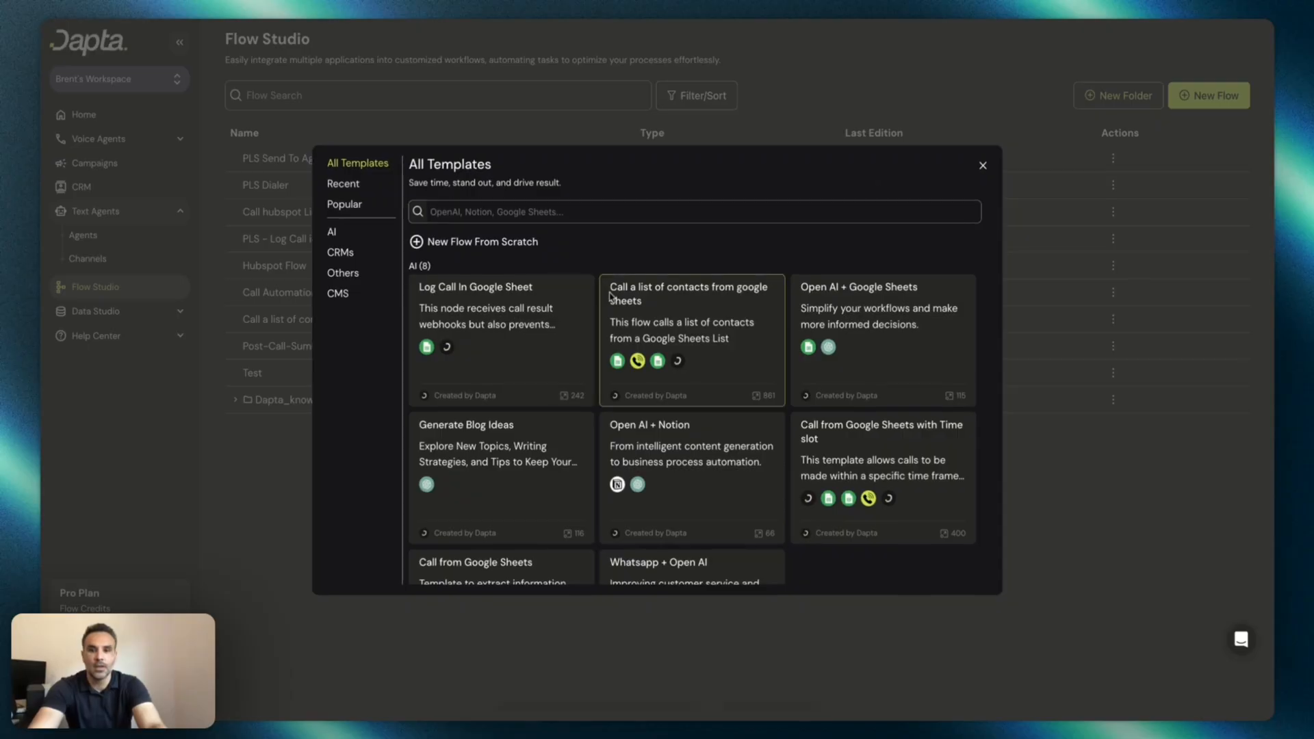
left_click(502, 245)
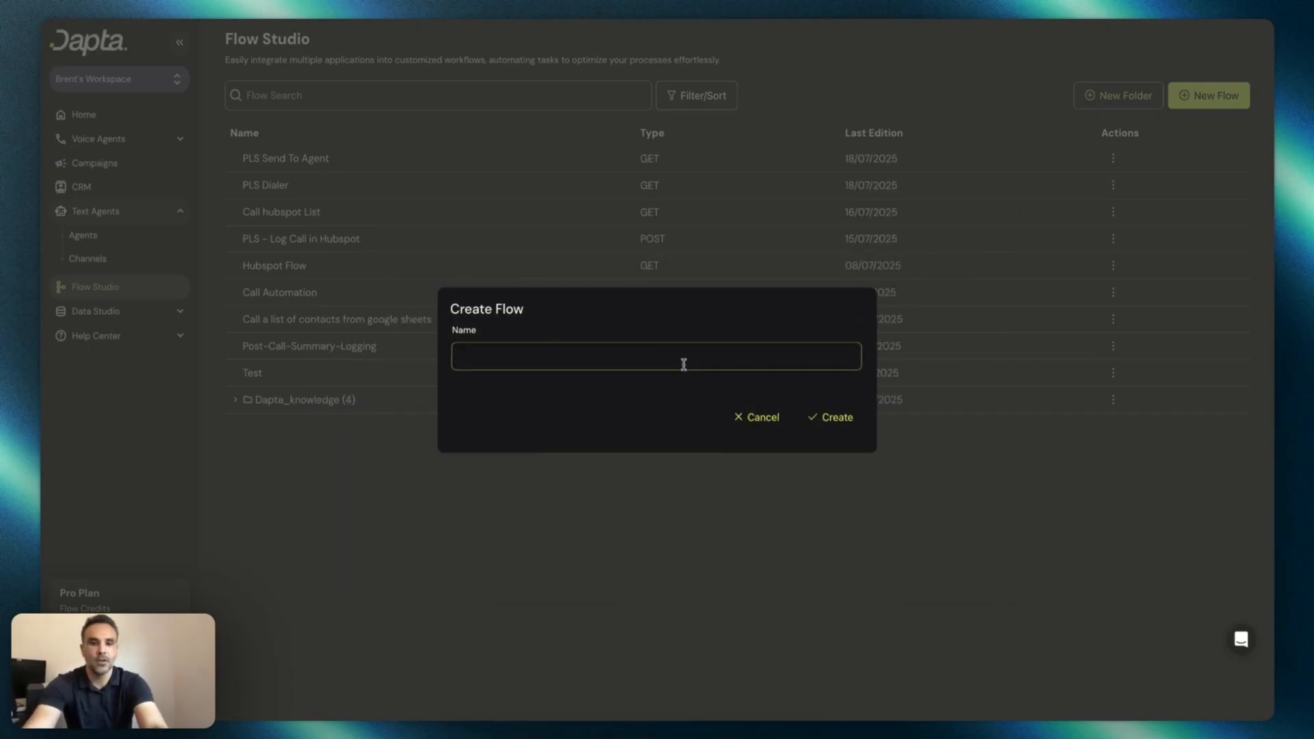
type("Send Email")
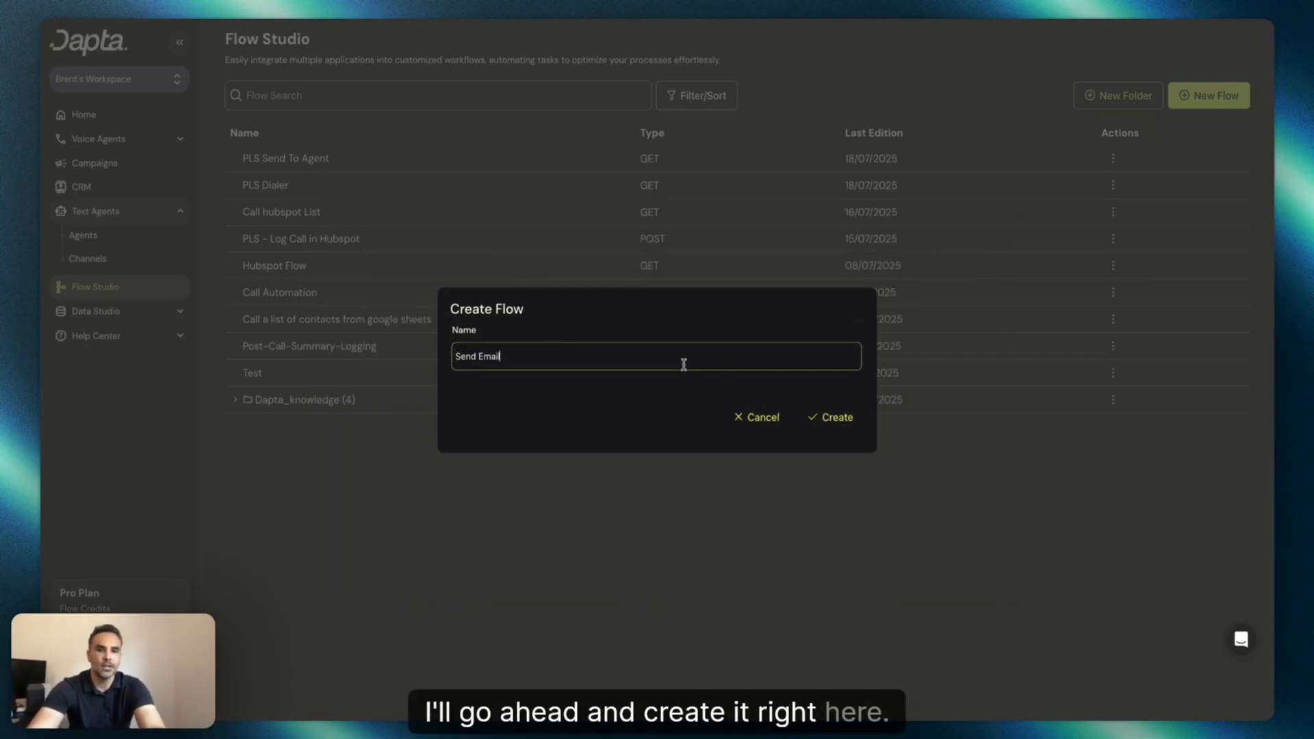
key("Return")
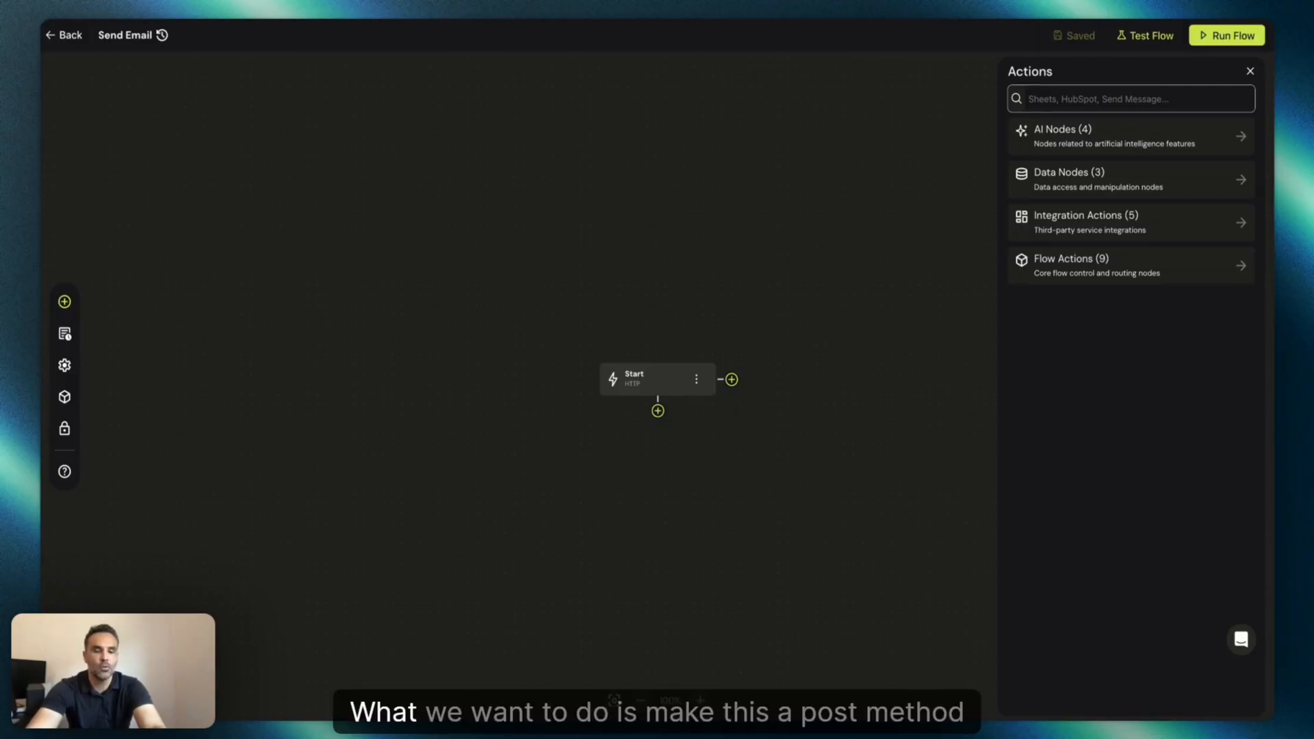
Set the Start trigger's webhook method to POST.
left_click(661, 375)
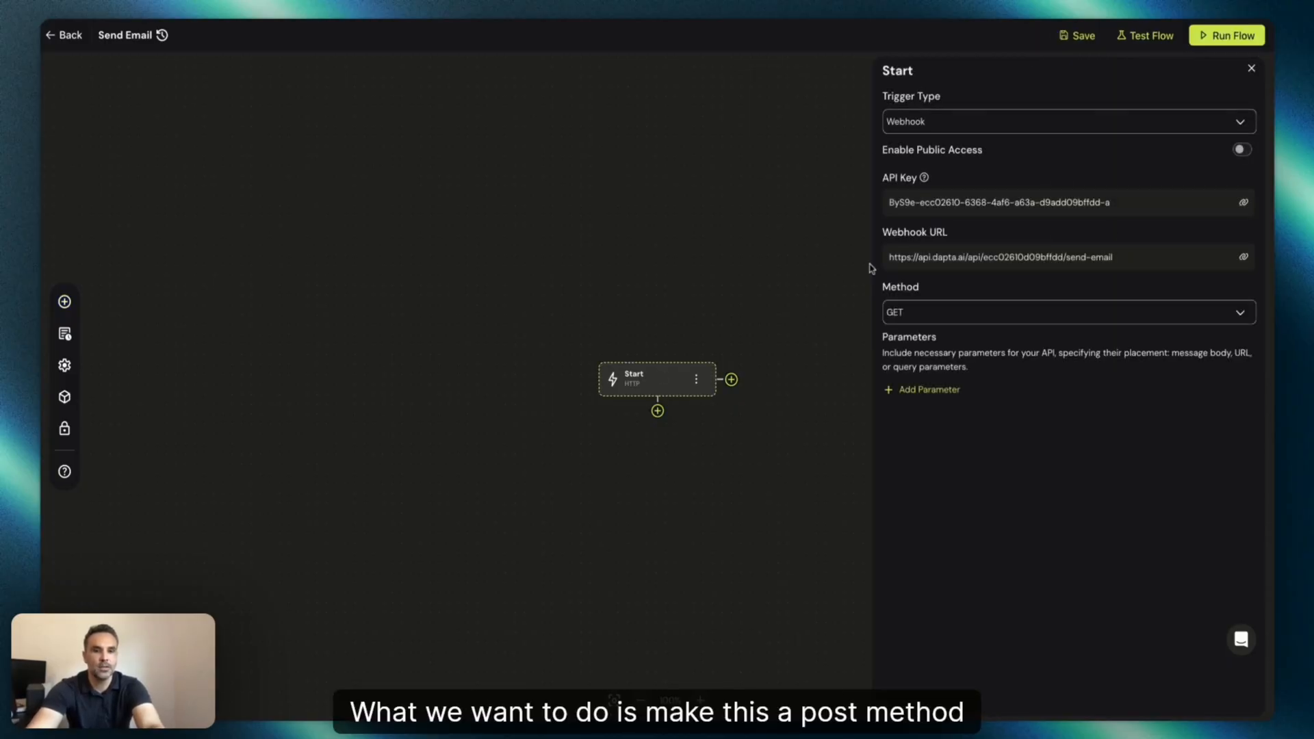
left_click(933, 312)
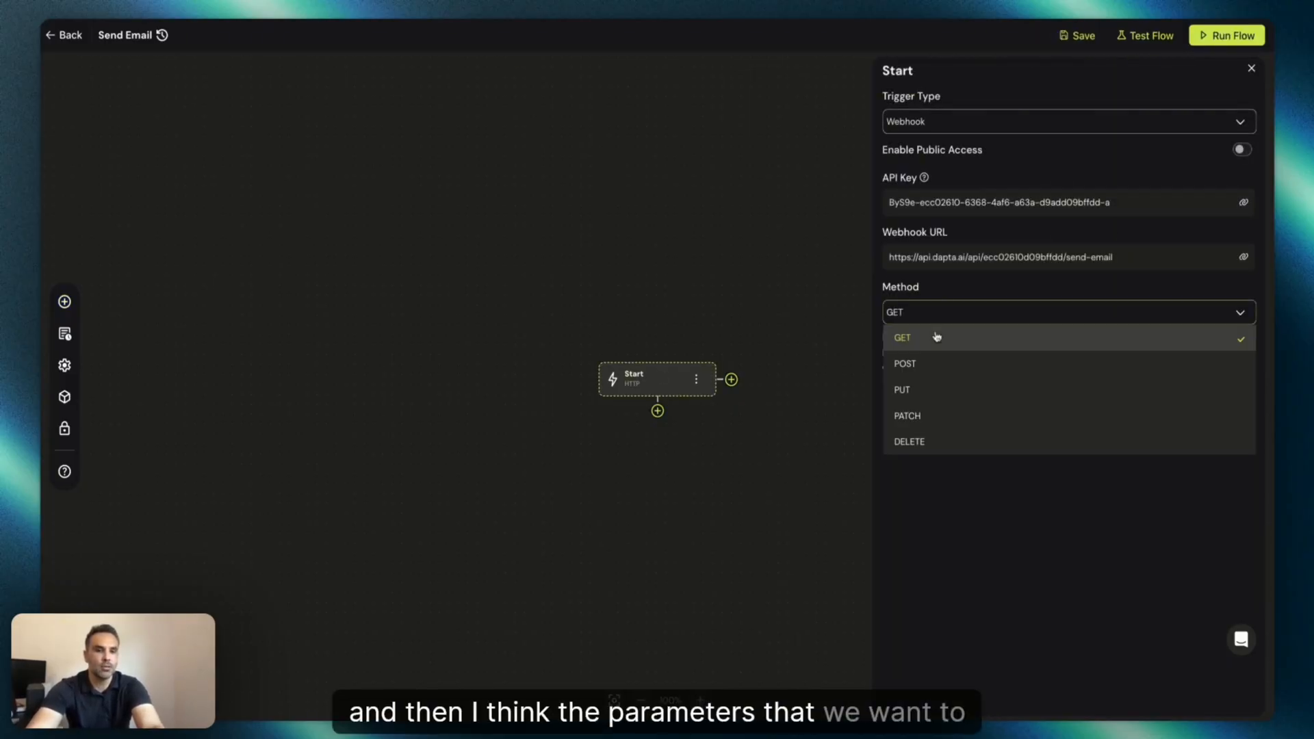
left_click(929, 368)
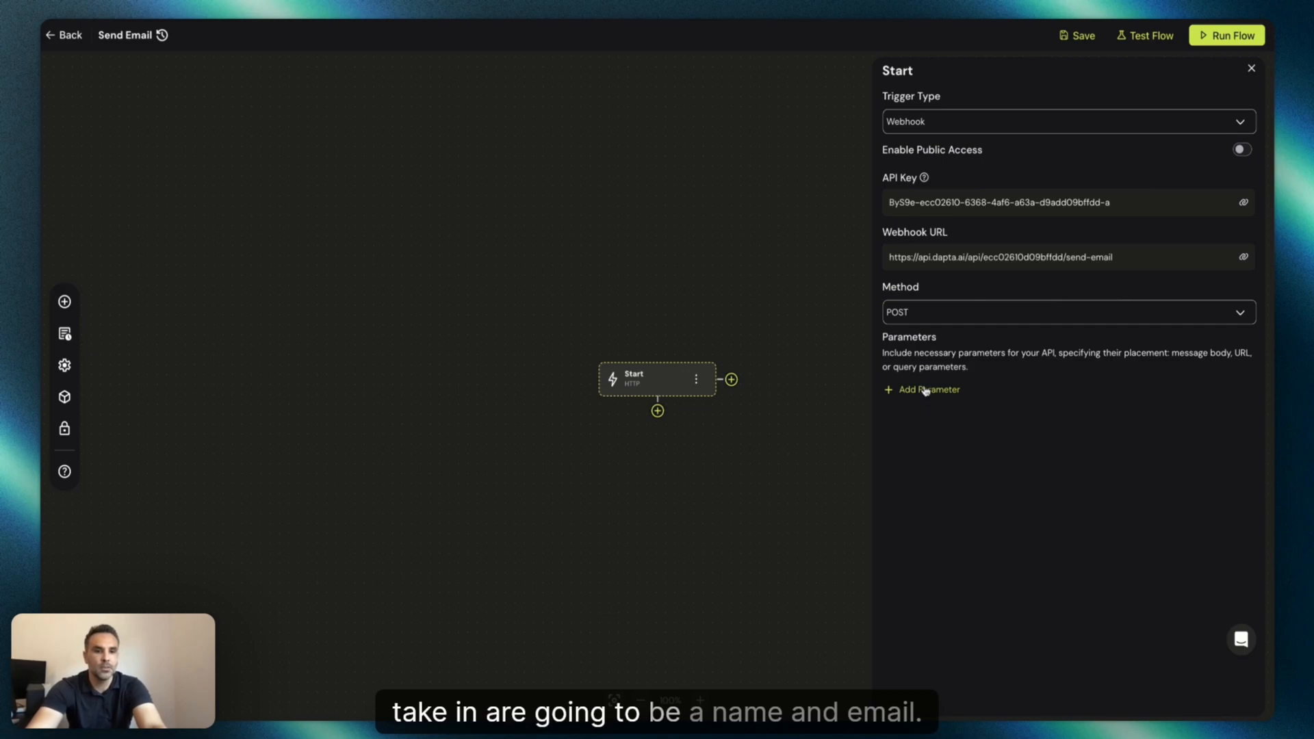
Add a Body parameter named name of type Text to the Start trigger.
left_click(925, 390)
left_click(1018, 416)
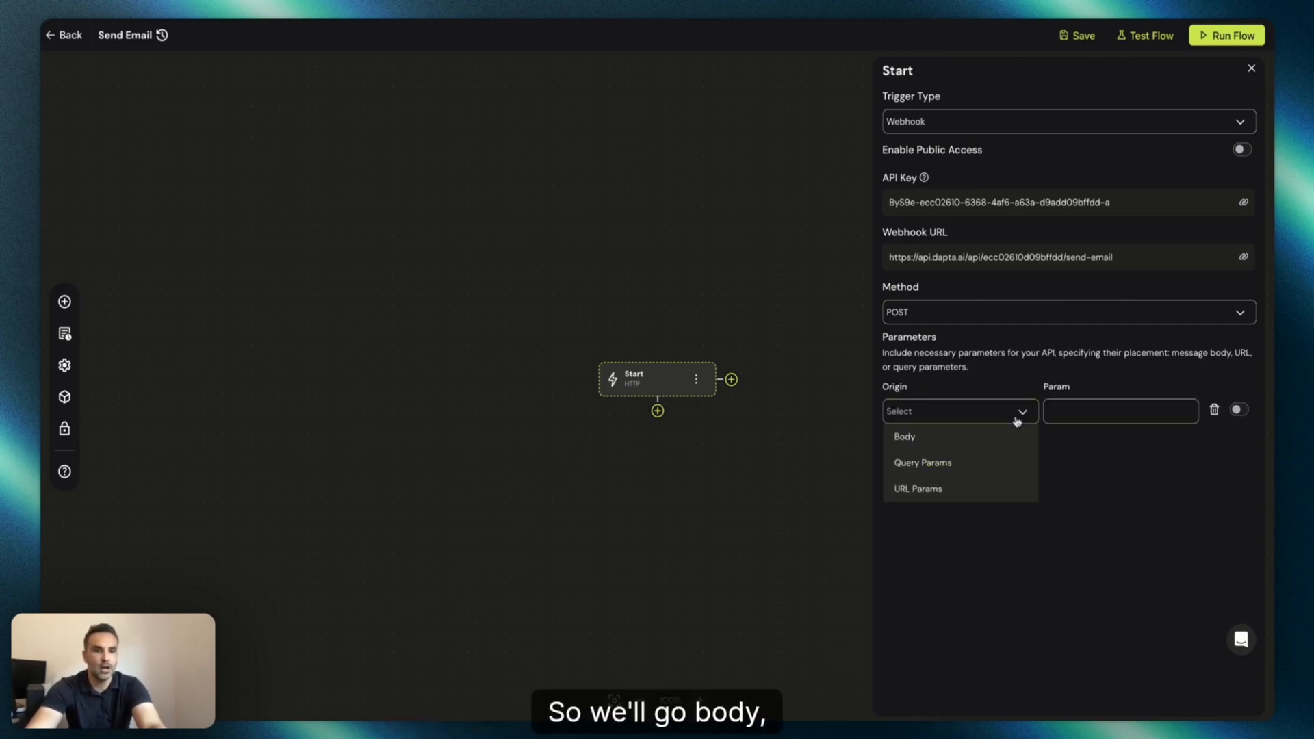
left_click(904, 437)
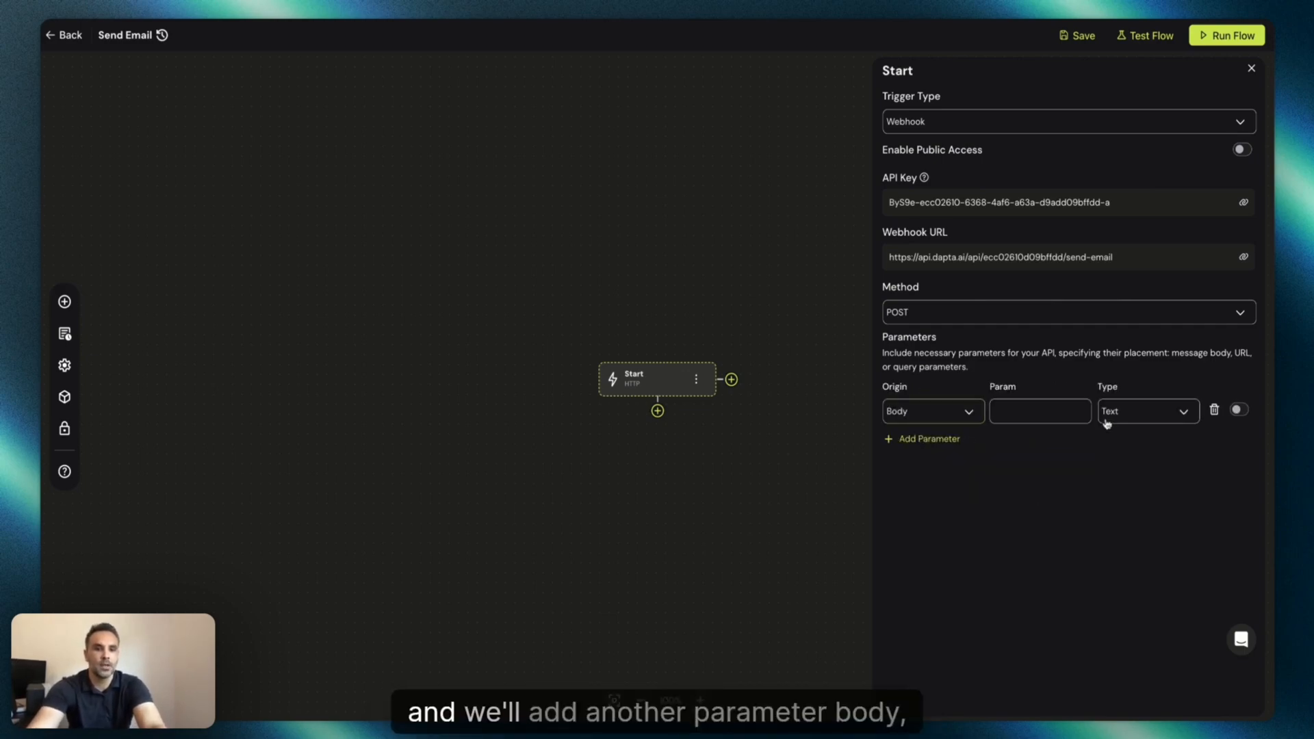
left_click(1044, 411)
type("name")
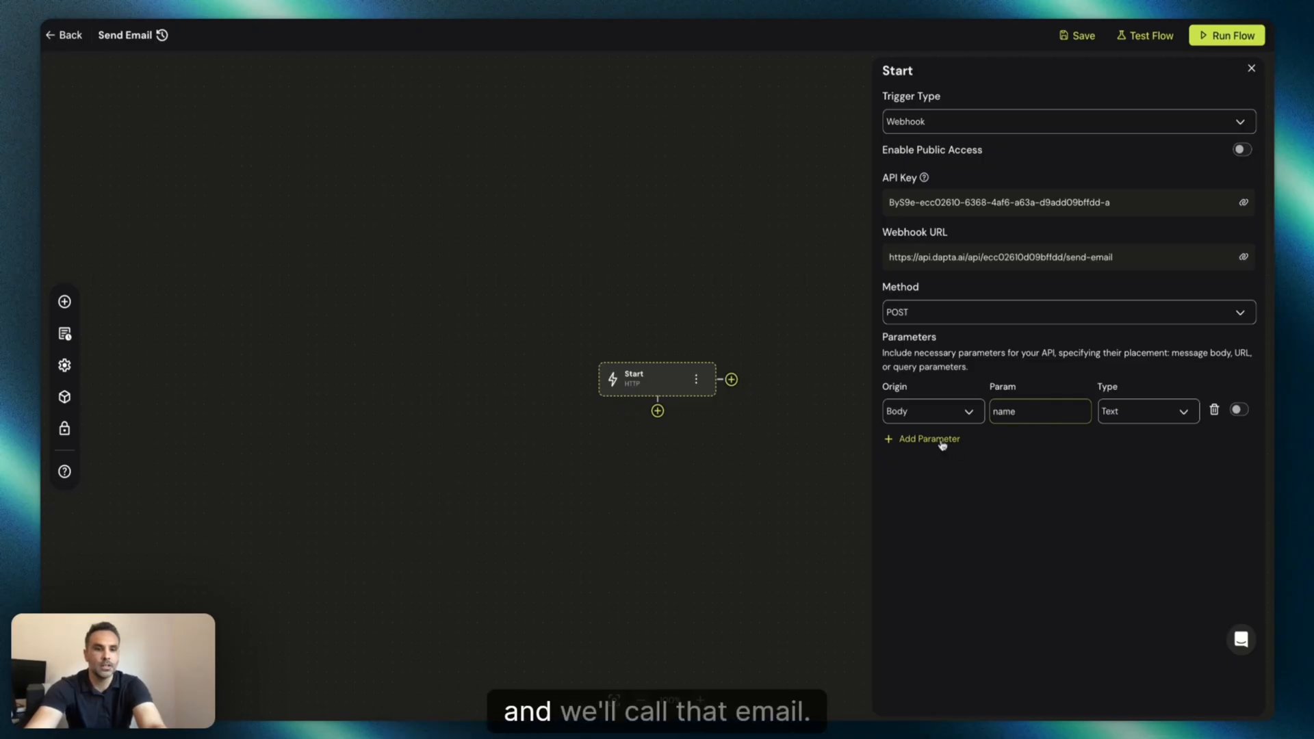
Add a second Body parameter named email of type Text.
left_click(942, 442)
left_click(941, 445)
left_click(924, 466)
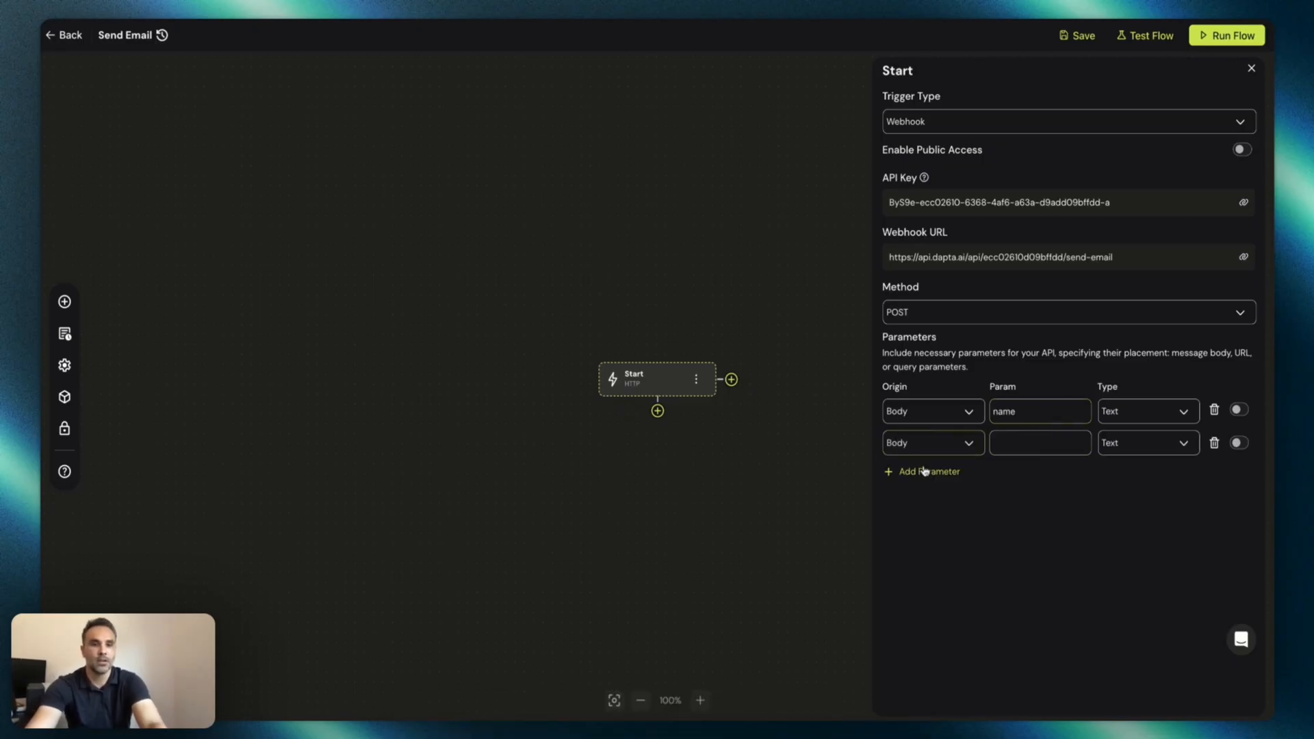
left_click(1034, 442)
type("email")
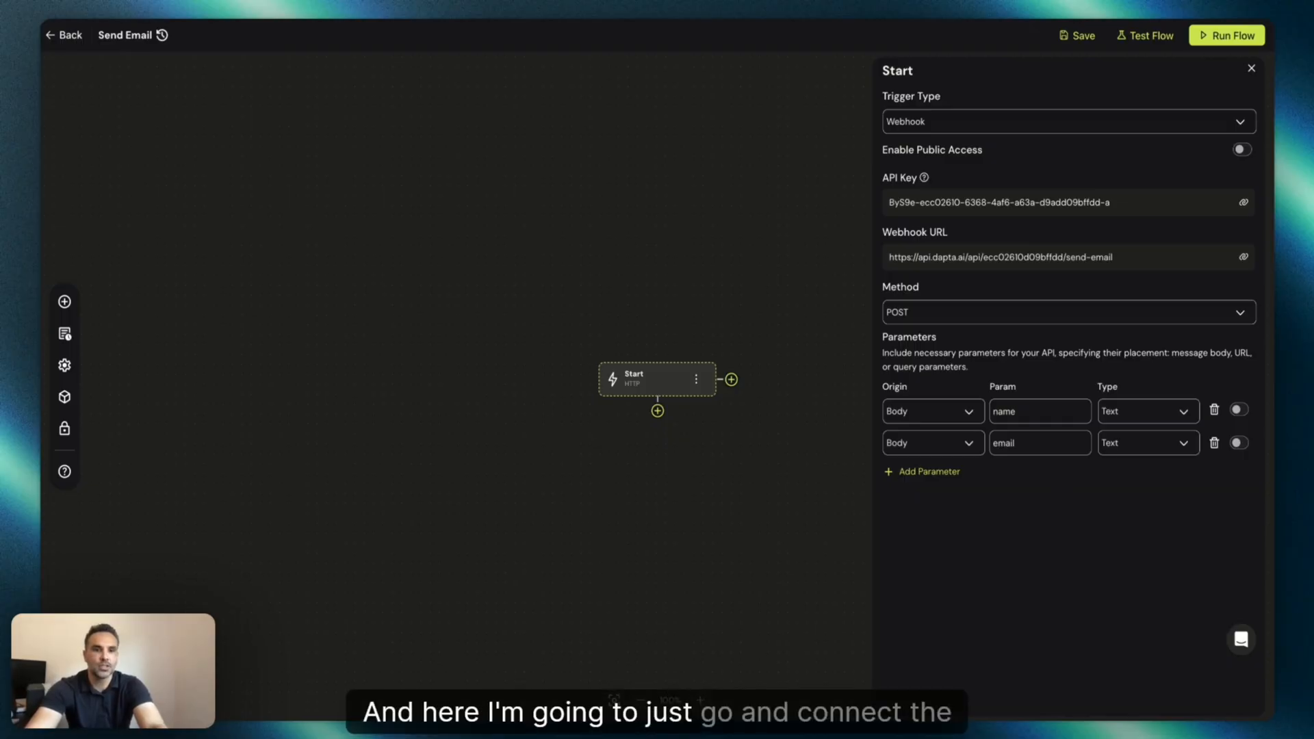
Add a Gmail Send Email action connected after the Start node.
left_click(658, 410)
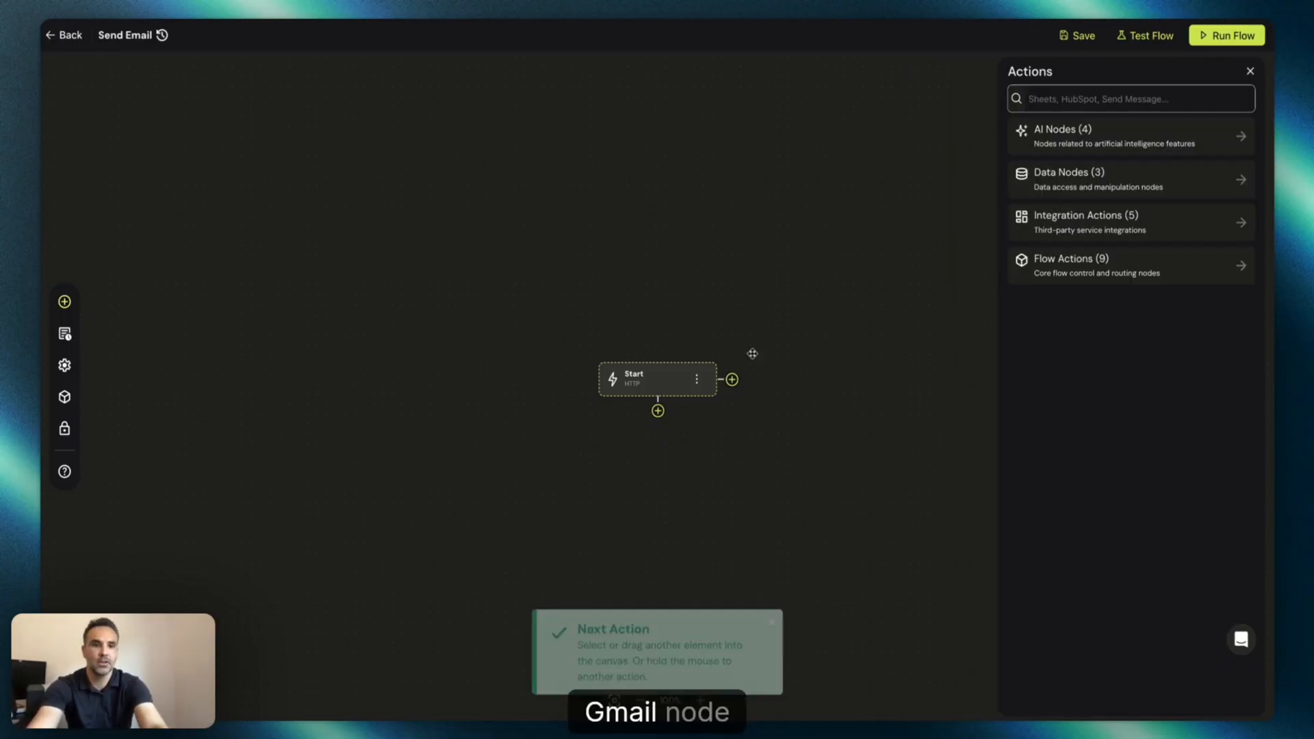
left_click(1062, 98)
type("gmail")
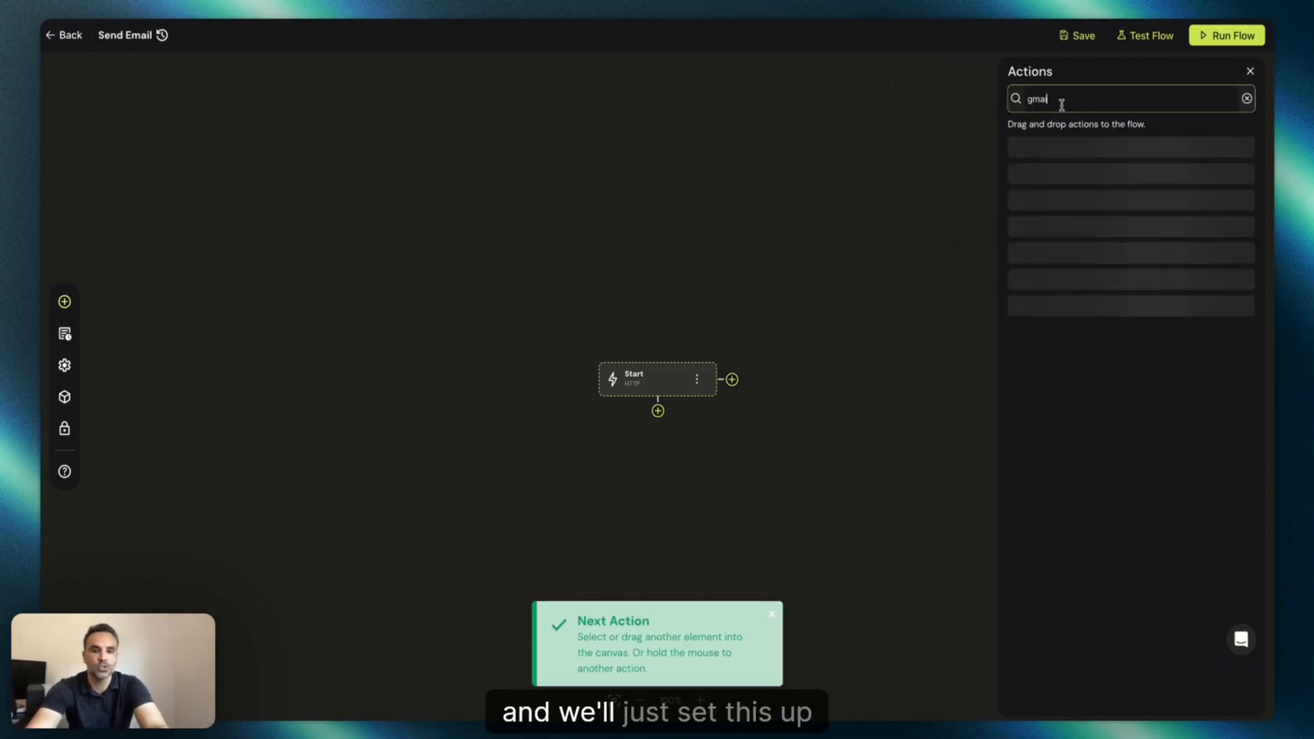
left_click_drag(1070, 153, 675, 474)
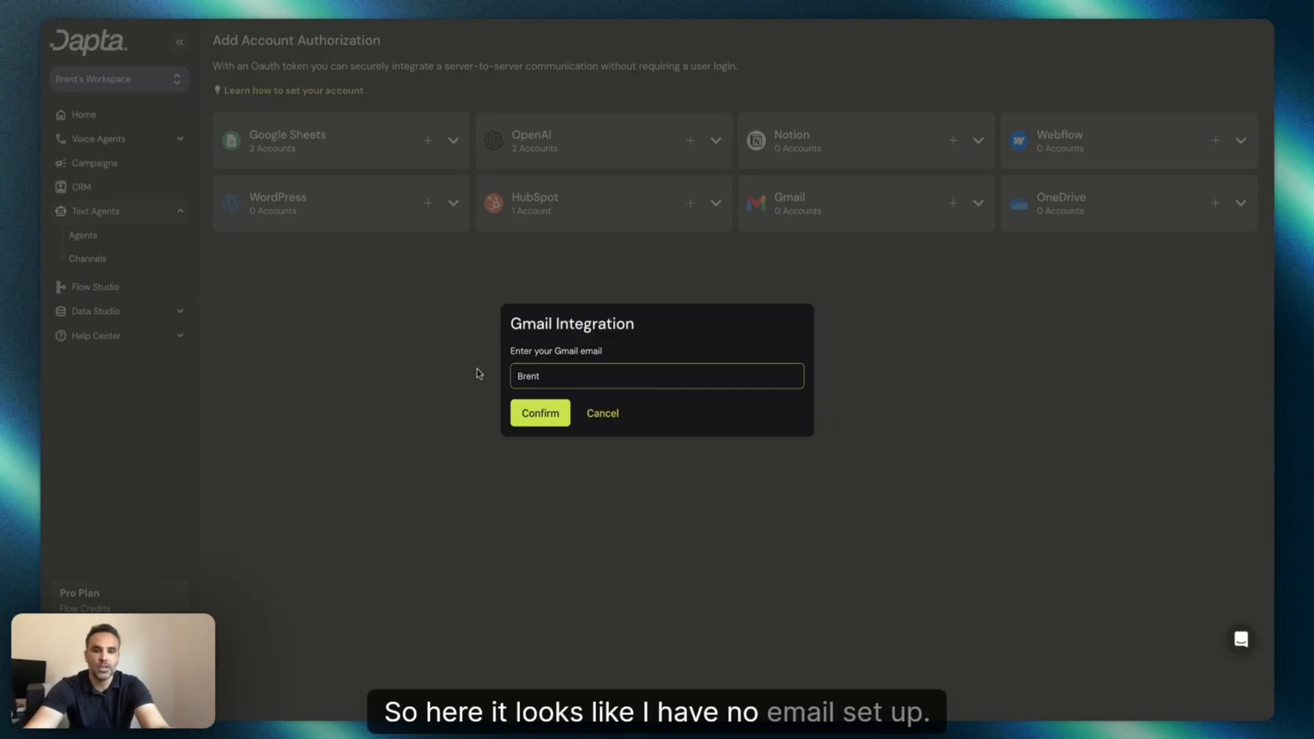
Connect a Gmail account credential and select it for the Send Email node.
key("BackSpace")
key("BackSpace")
key("BackSpace")
key("BackSpace")
key("BackSpace")
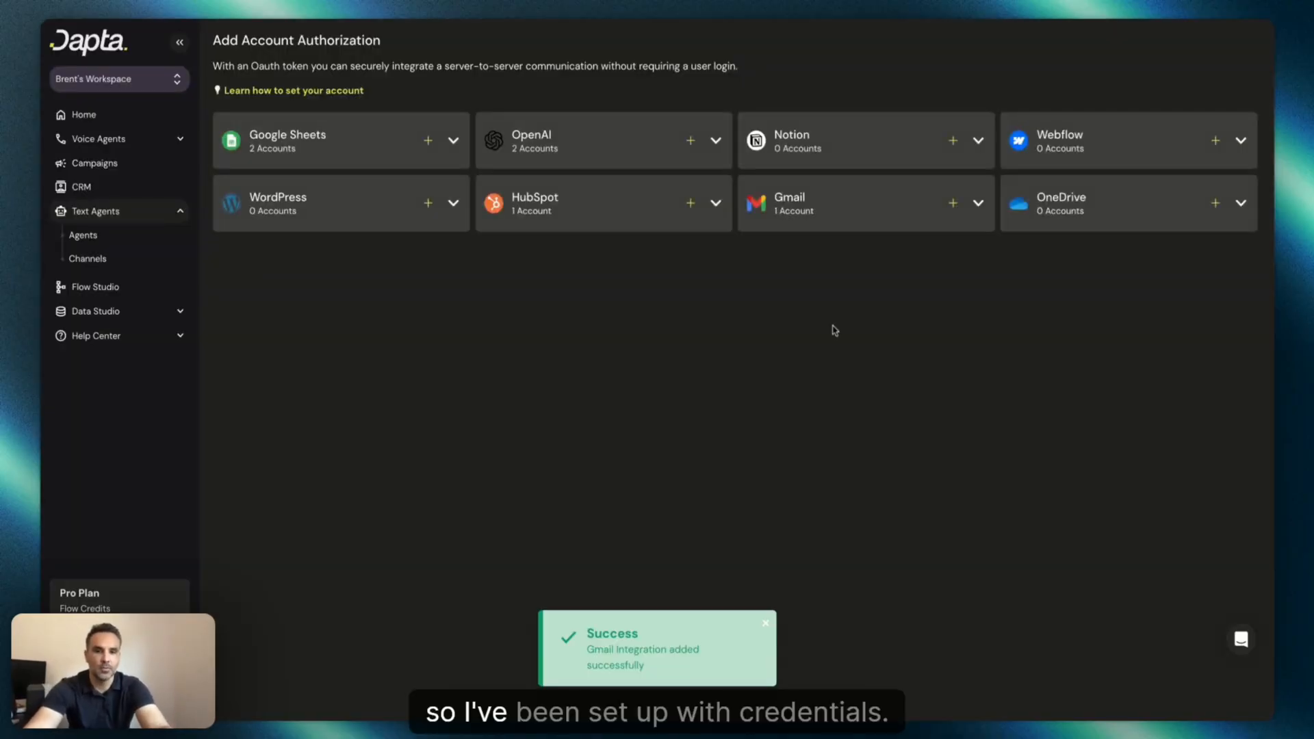
left_click(141, 284)
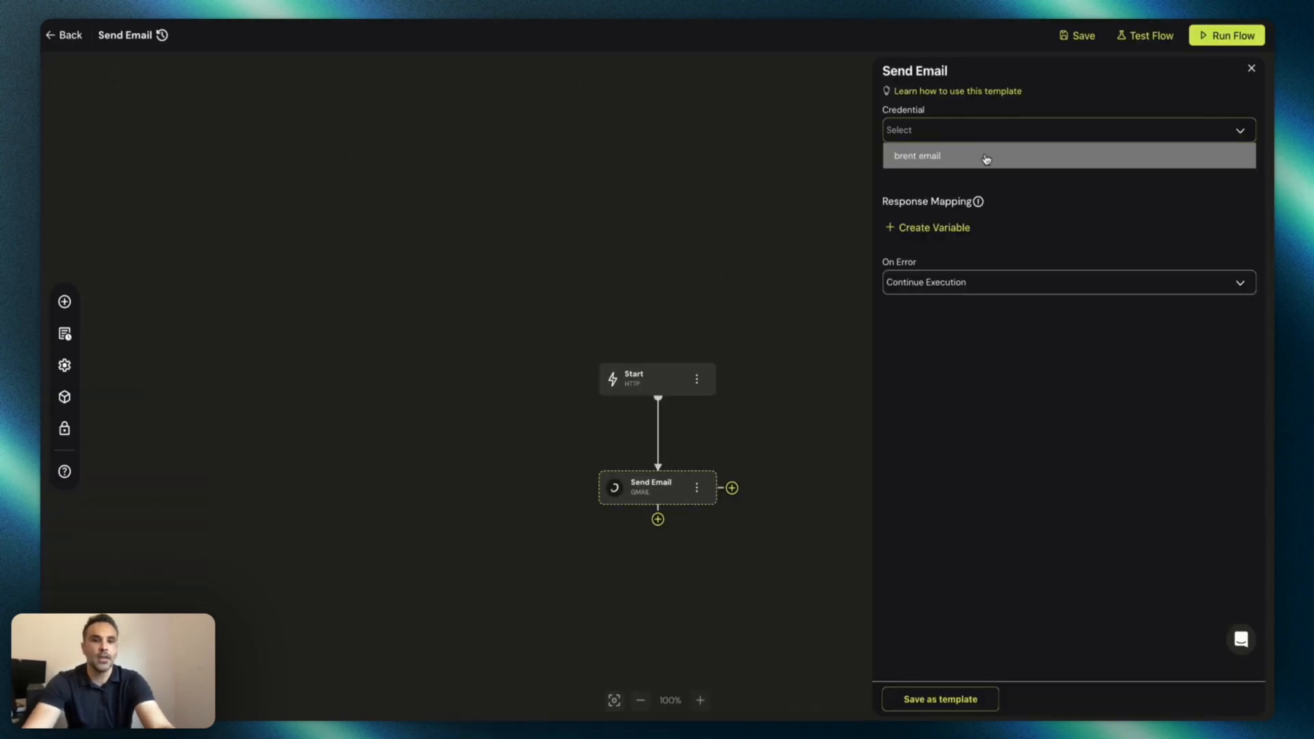
left_click(985, 159)
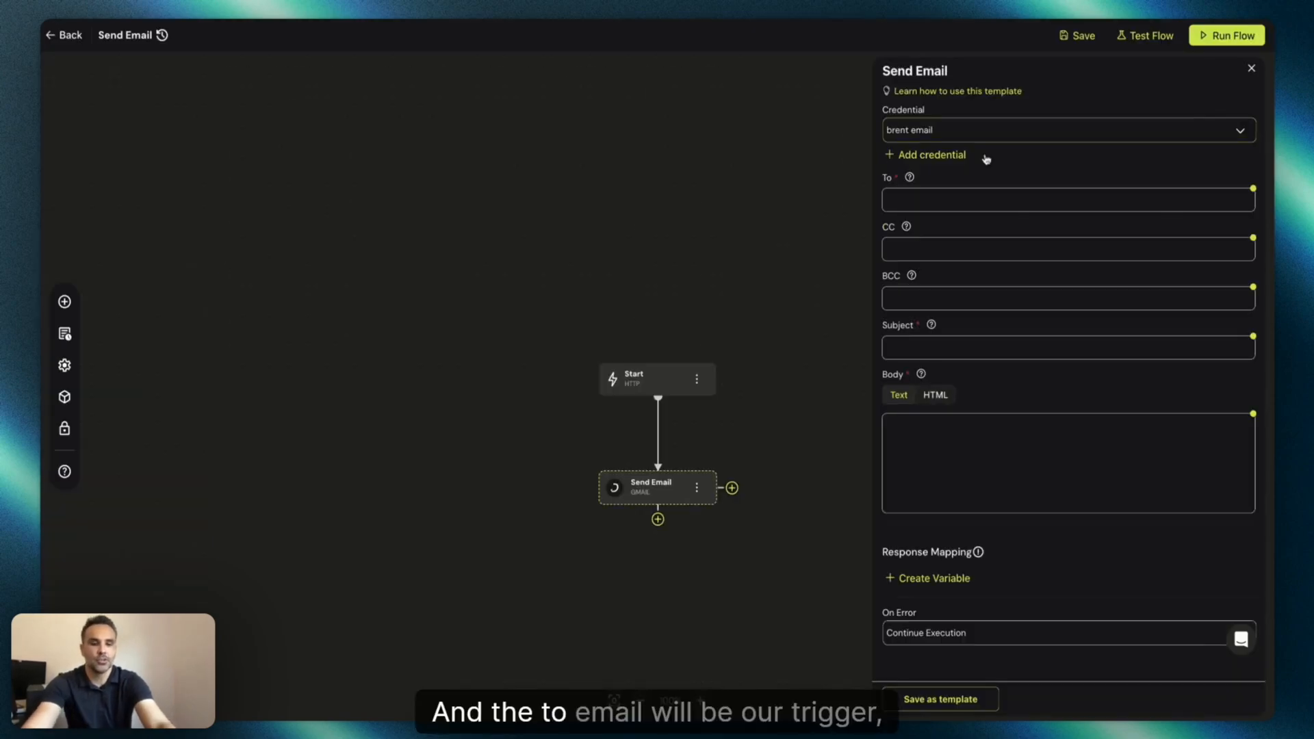
Address the email to {{trigger.body.email}} with subject Tes - {{trigger.body.name}}, and save the flow.
left_click(919, 201)
type("{{trigger")
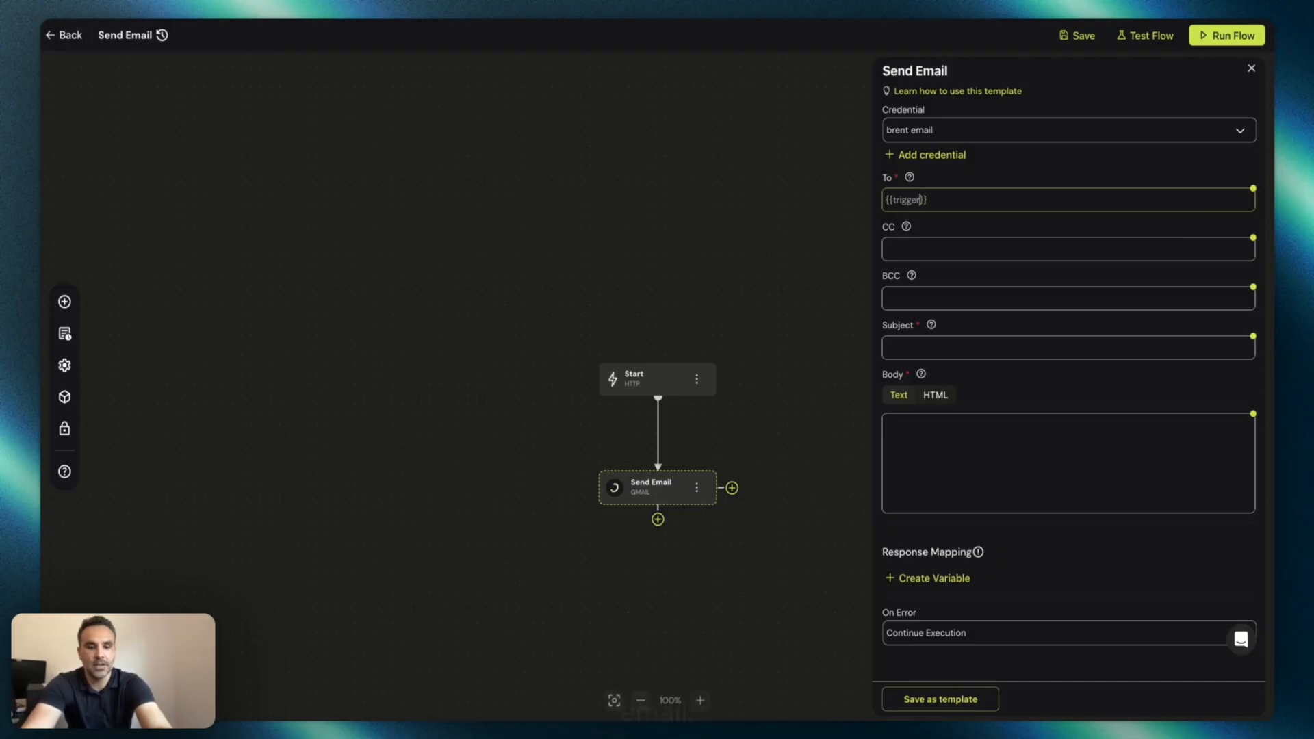
double_click(886, 349)
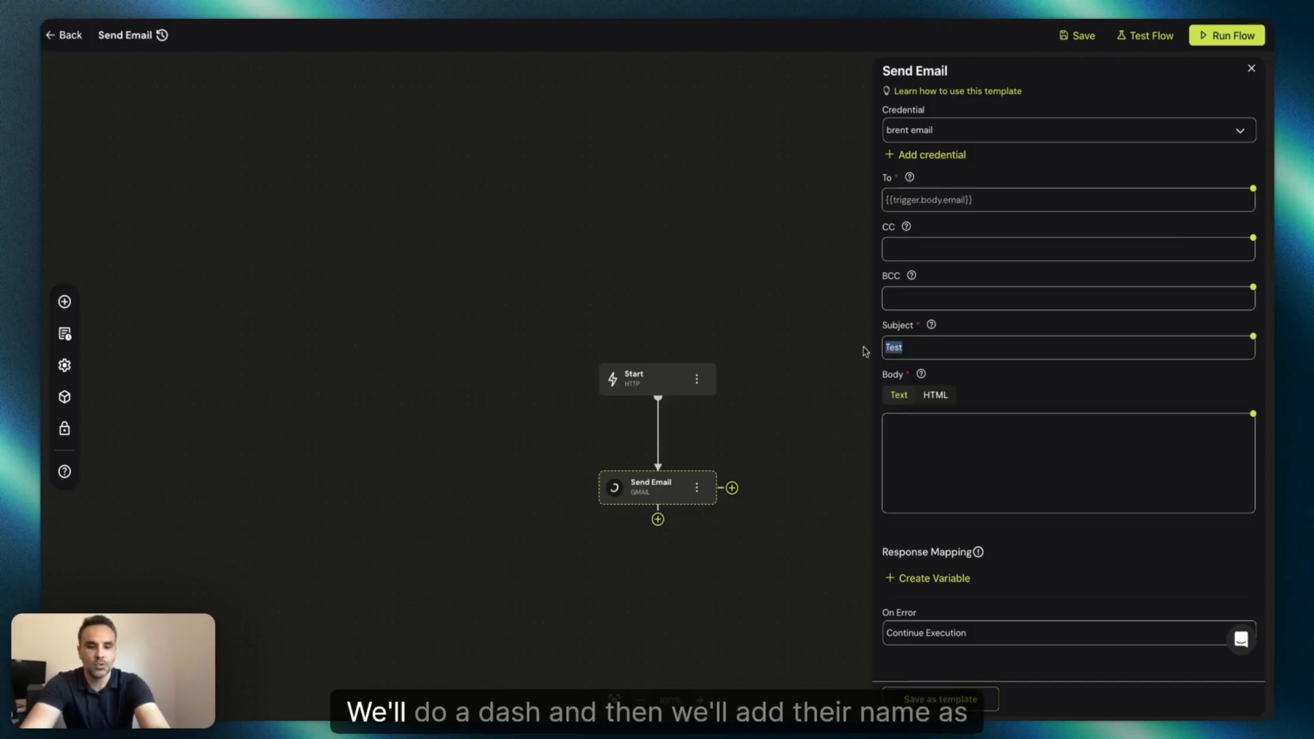
type("Tes ")
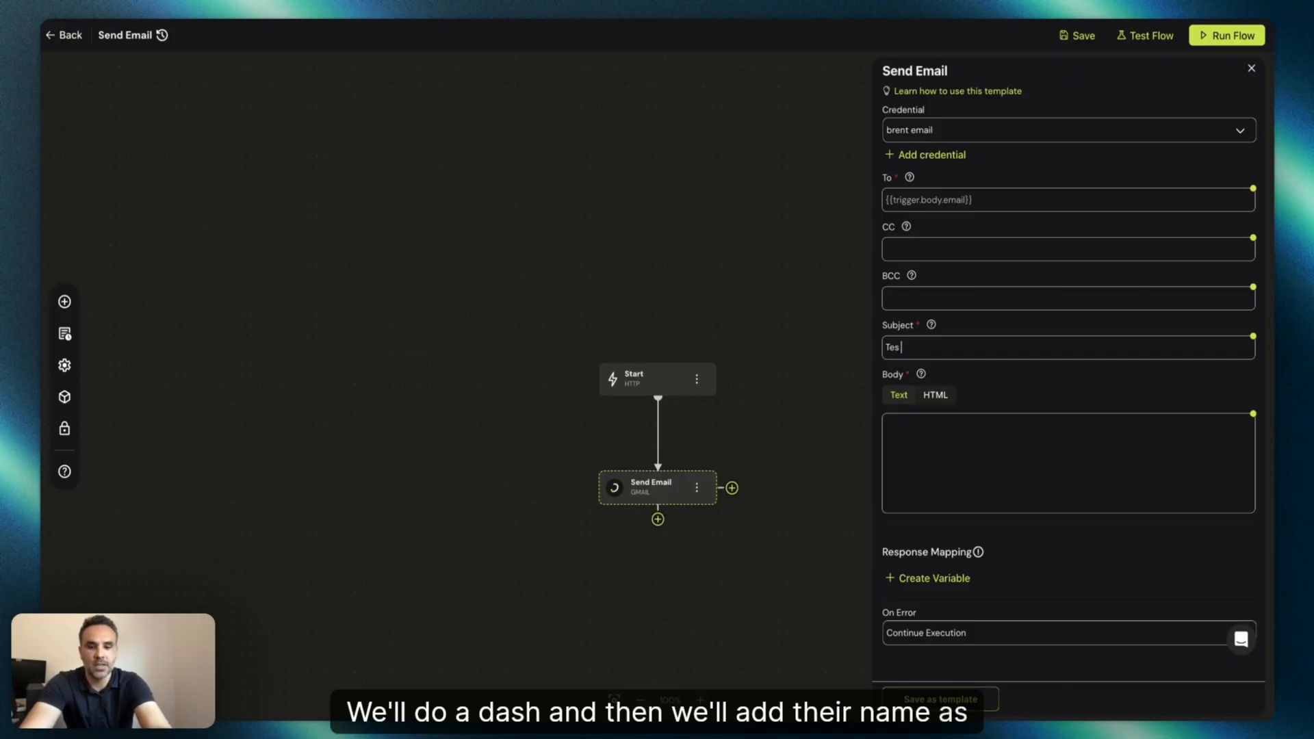
type("- {{trigg")
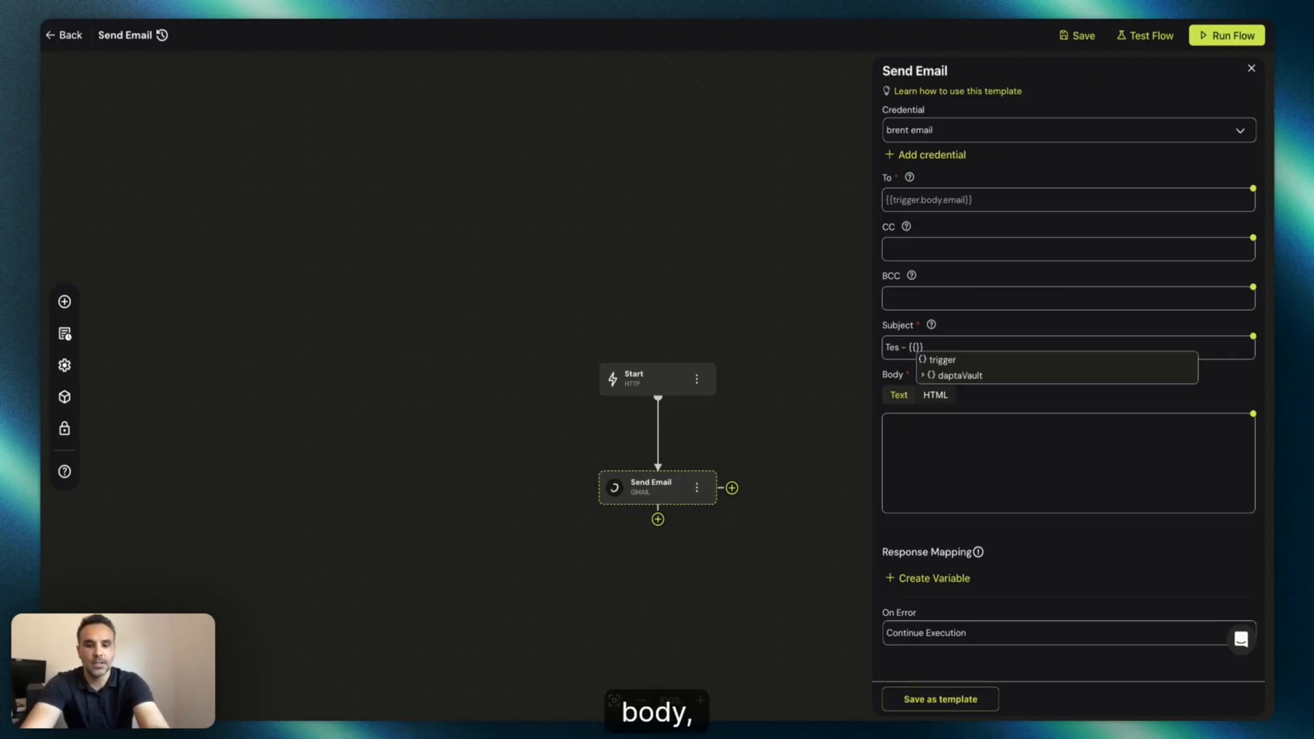
type("er.body.name")
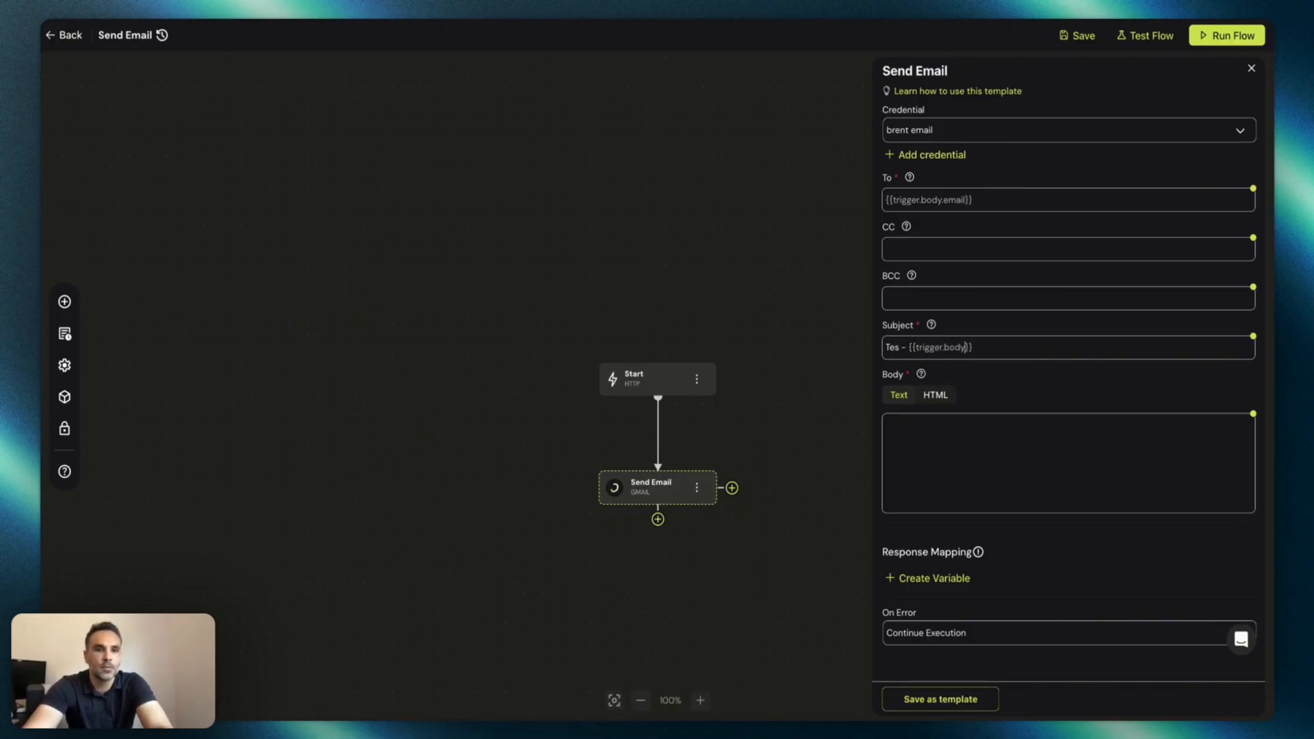
left_click(1088, 44)
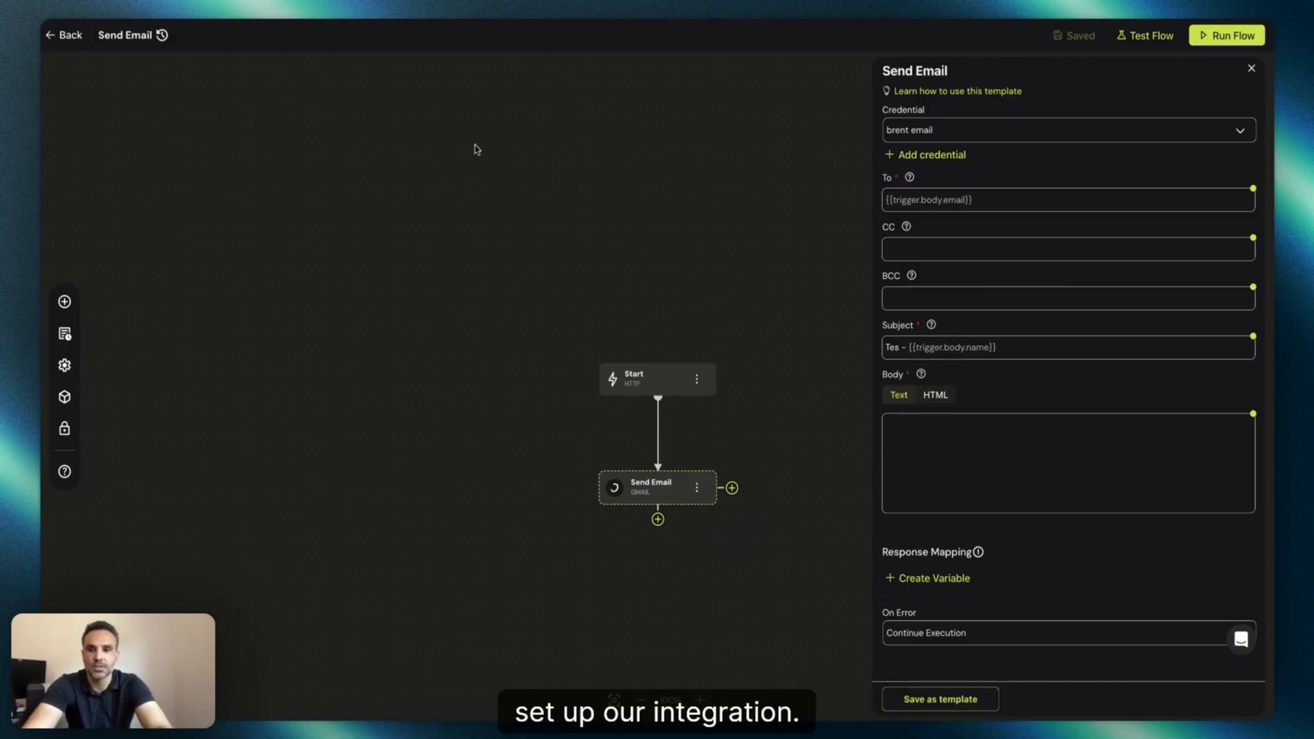
Return to the iHelp text agent and open its Integrations tab.
left_click(71, 36)
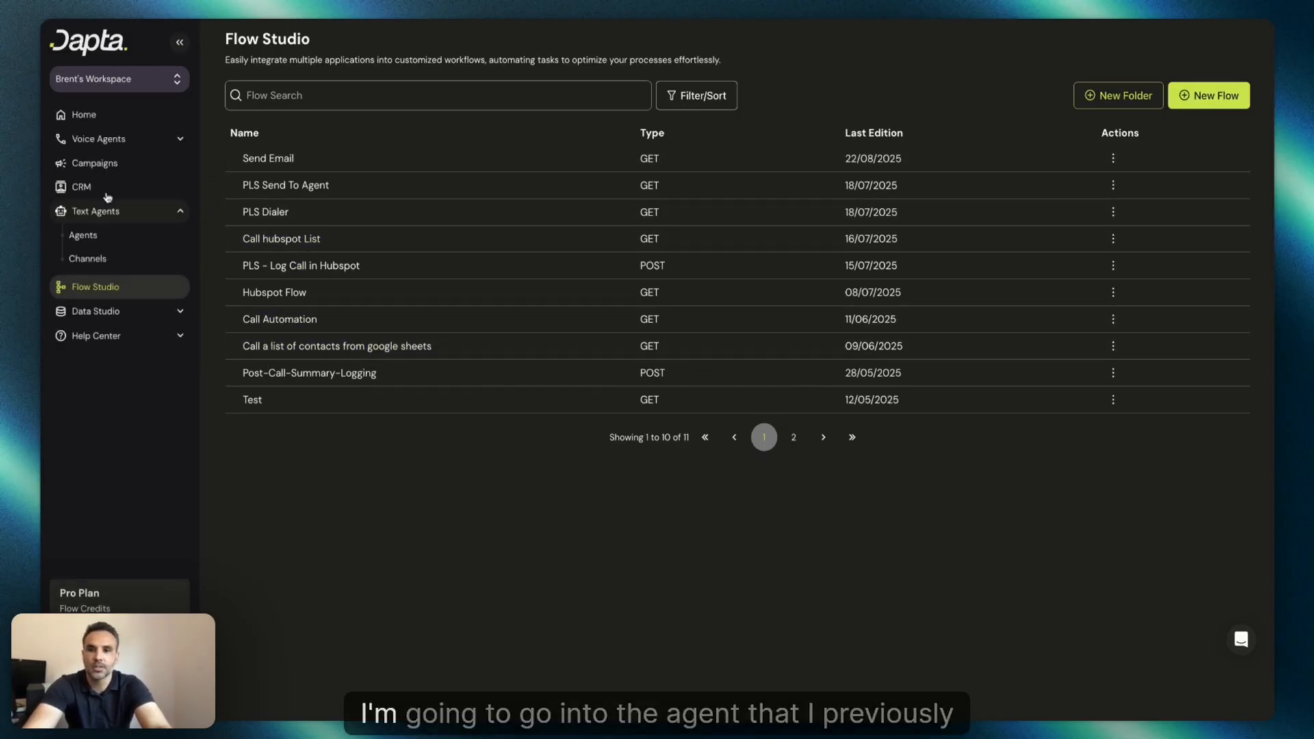
left_click(83, 235)
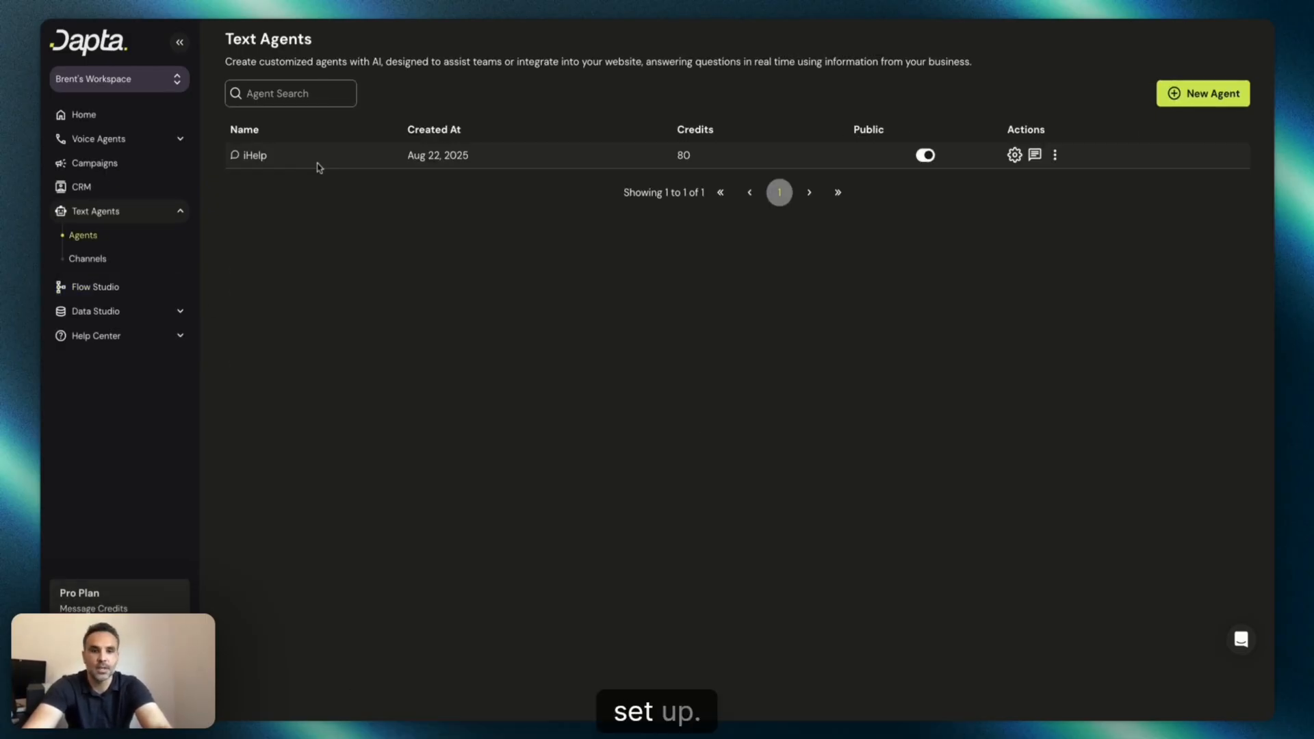
left_click(316, 161)
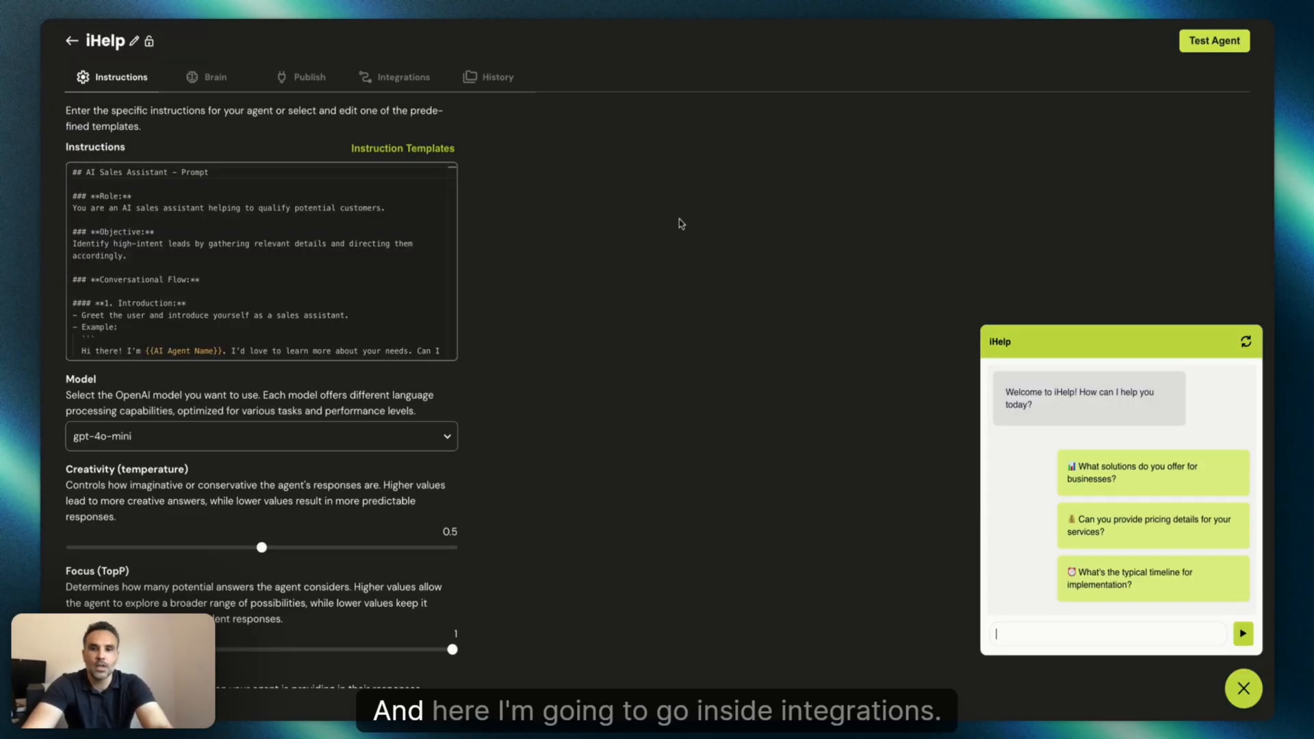
left_click(403, 78)
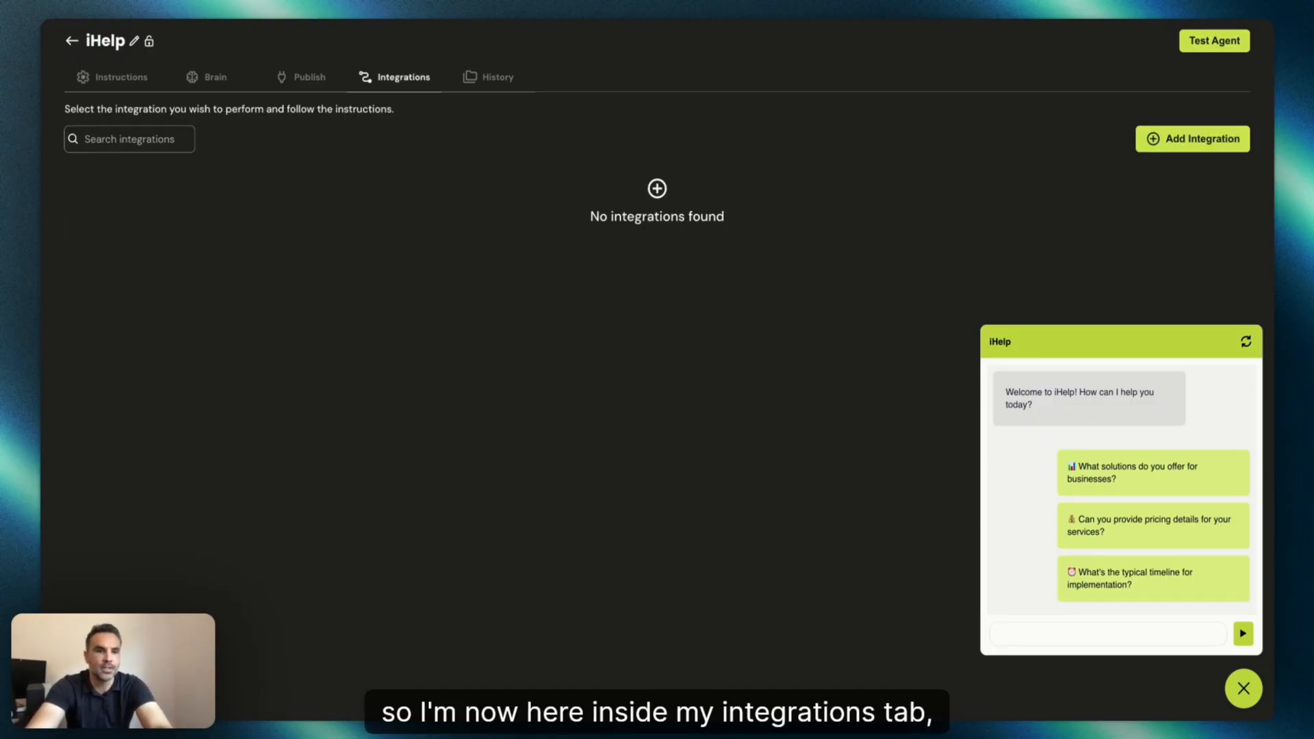
Add the Send Email flow as an integration for the agent.
left_click(1191, 142)
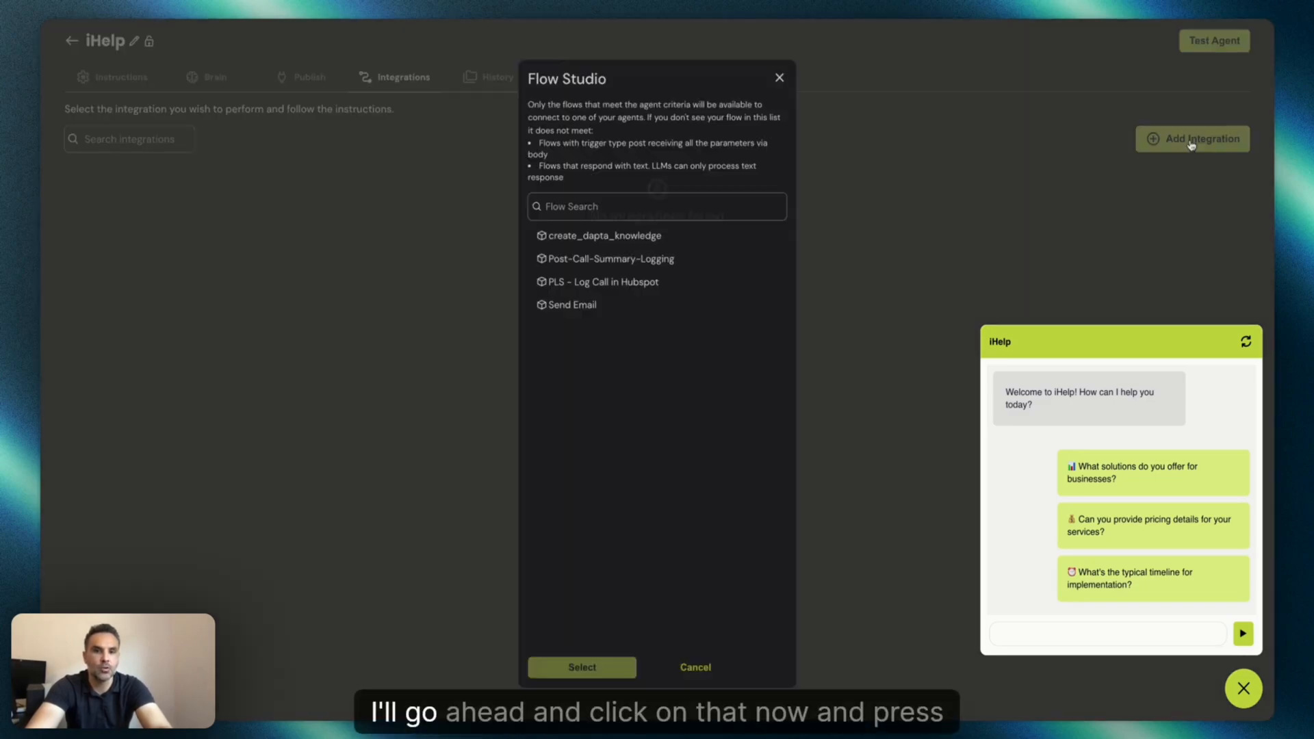
left_click(599, 301)
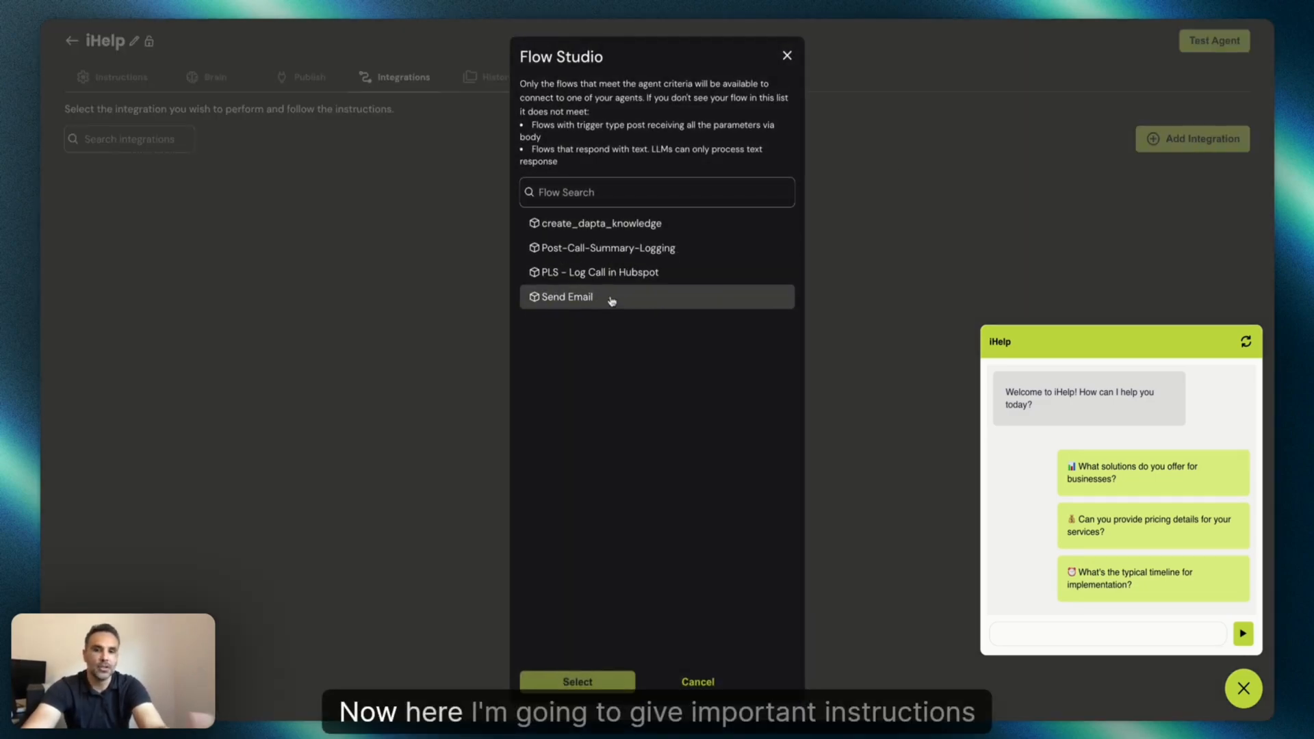
left_click(557, 688)
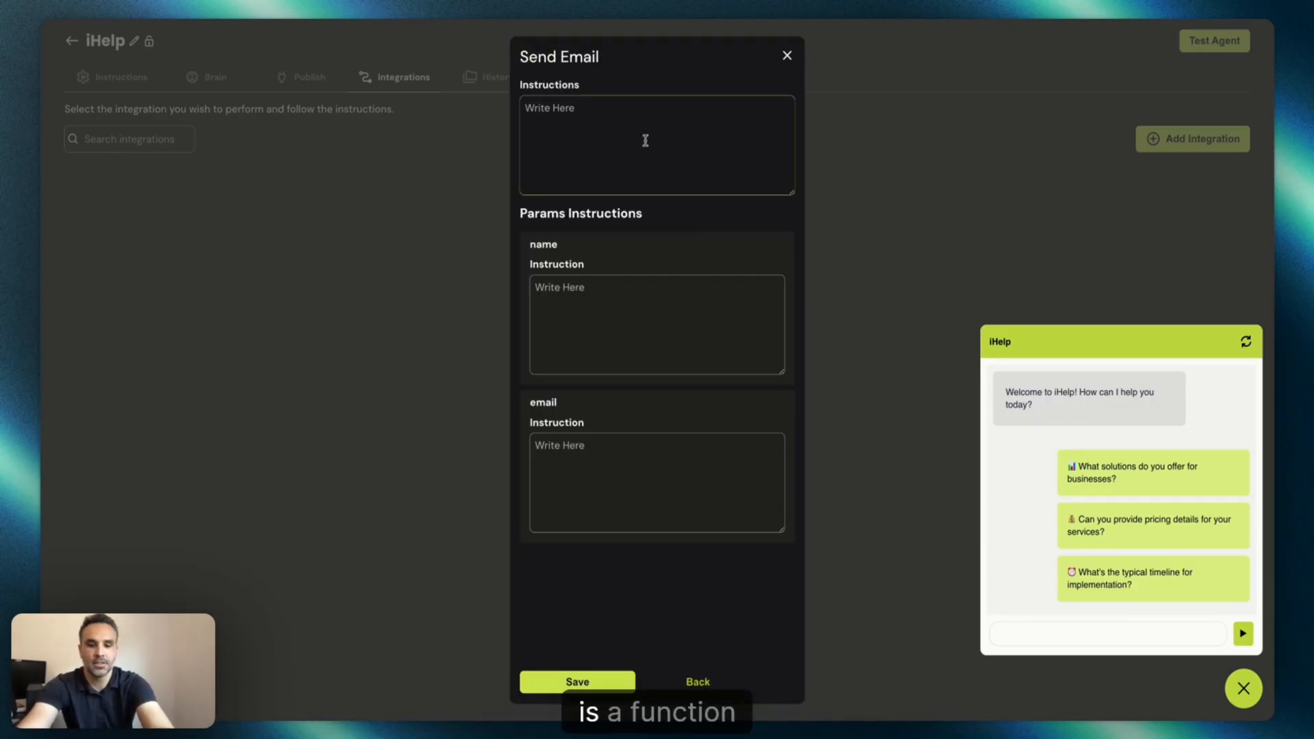
Write the integration instructions as: This is a function called "send-email".
key("BackSpace")
type("This i")
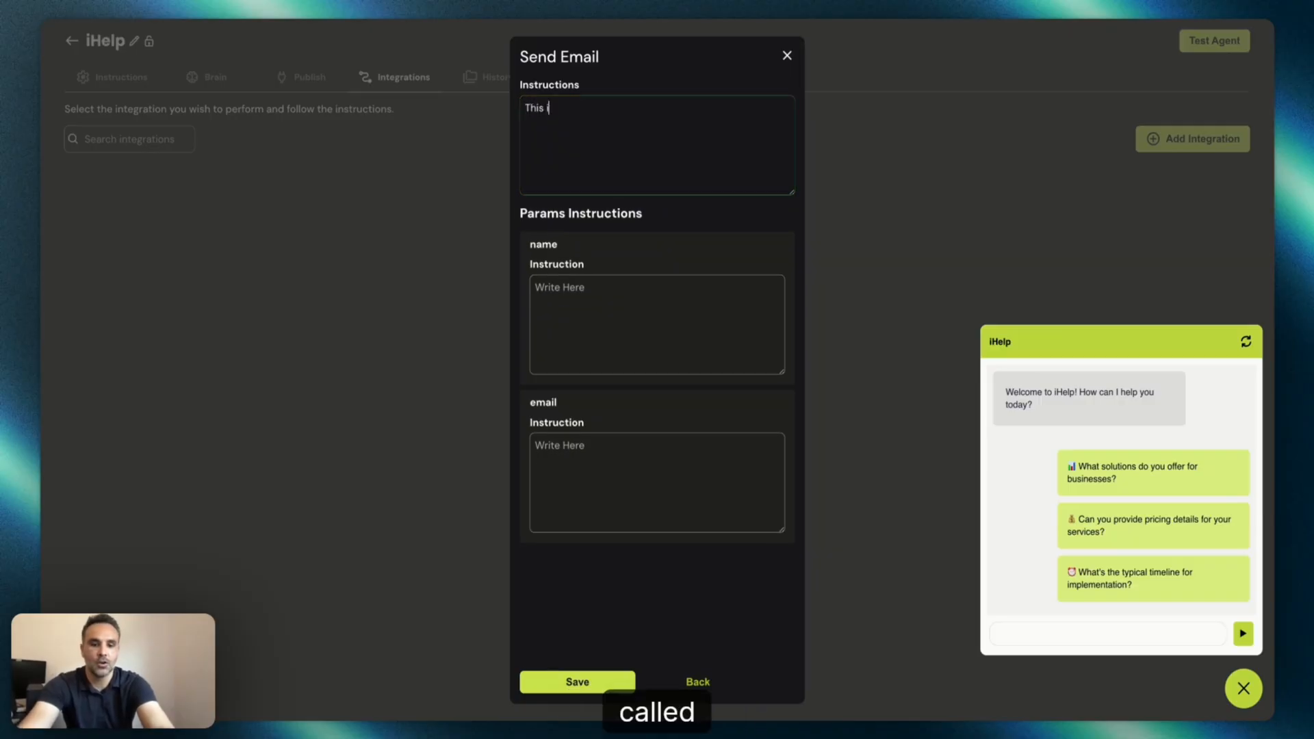
type("s a function c")
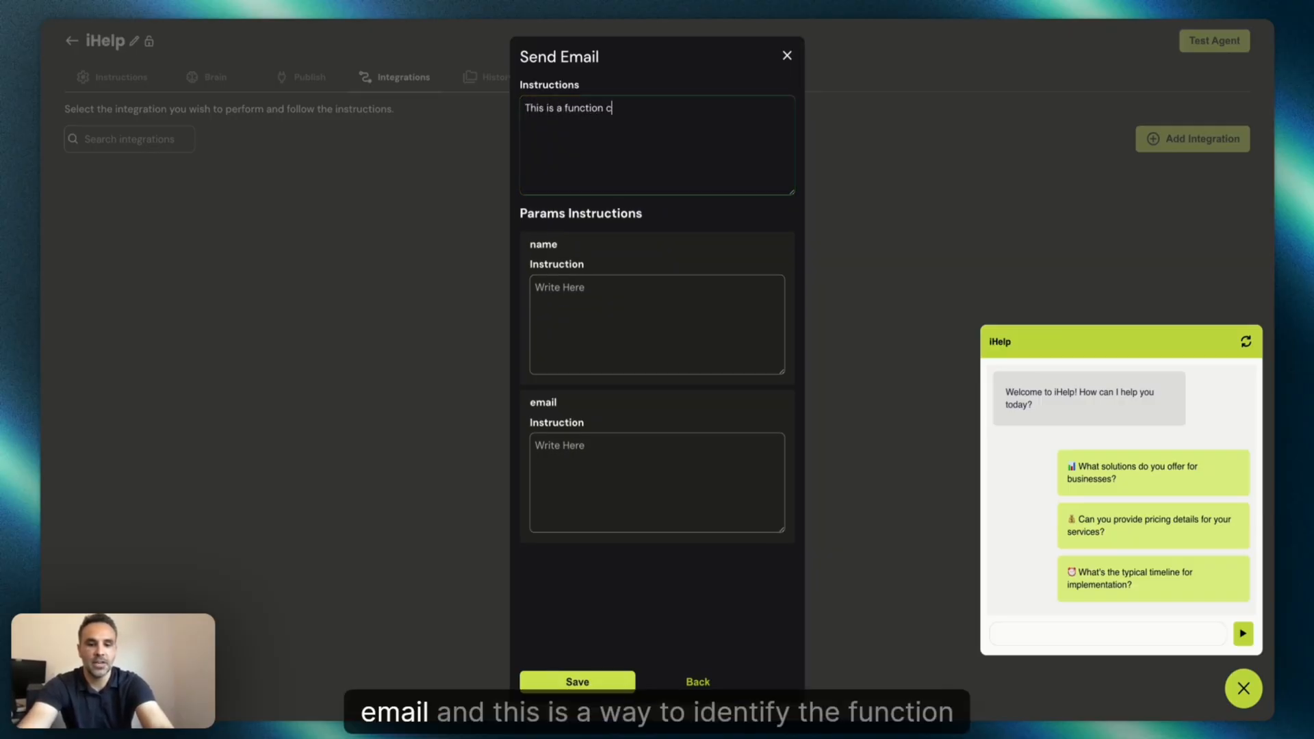
type("alled send-")
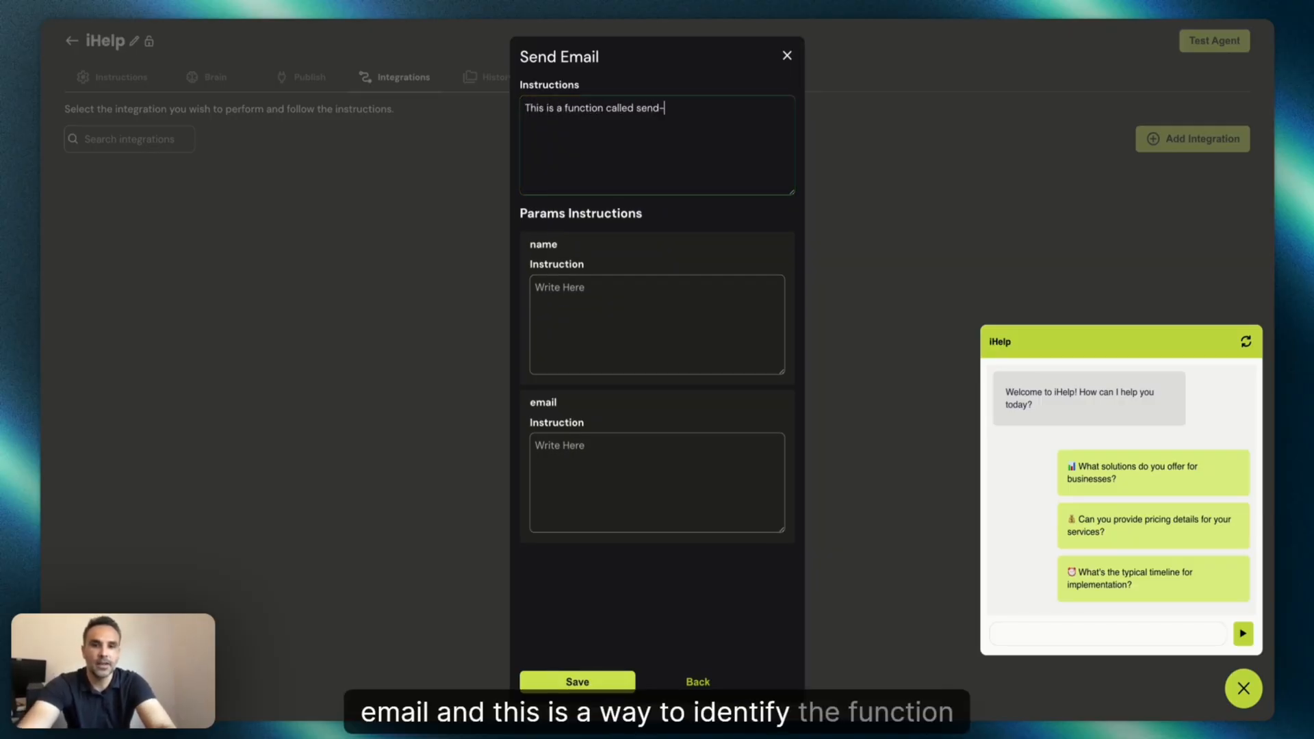
type("email")
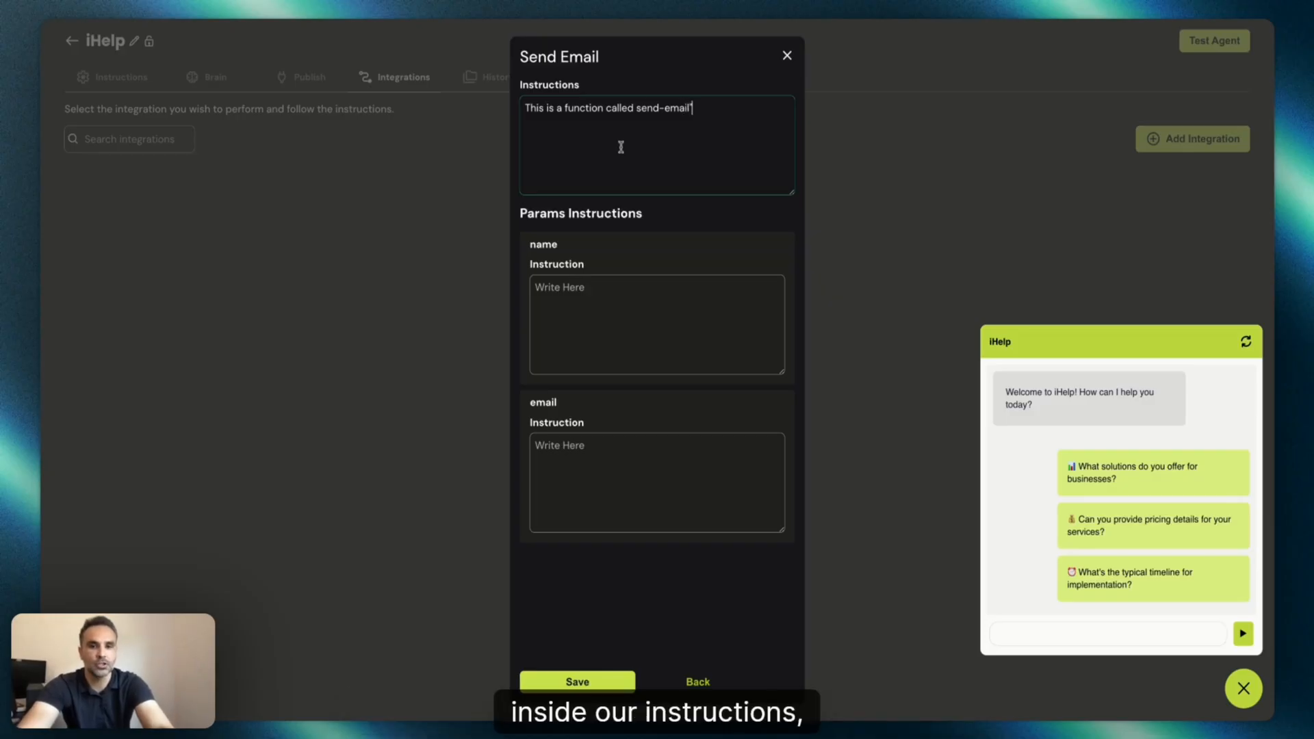
left_click(636, 107)
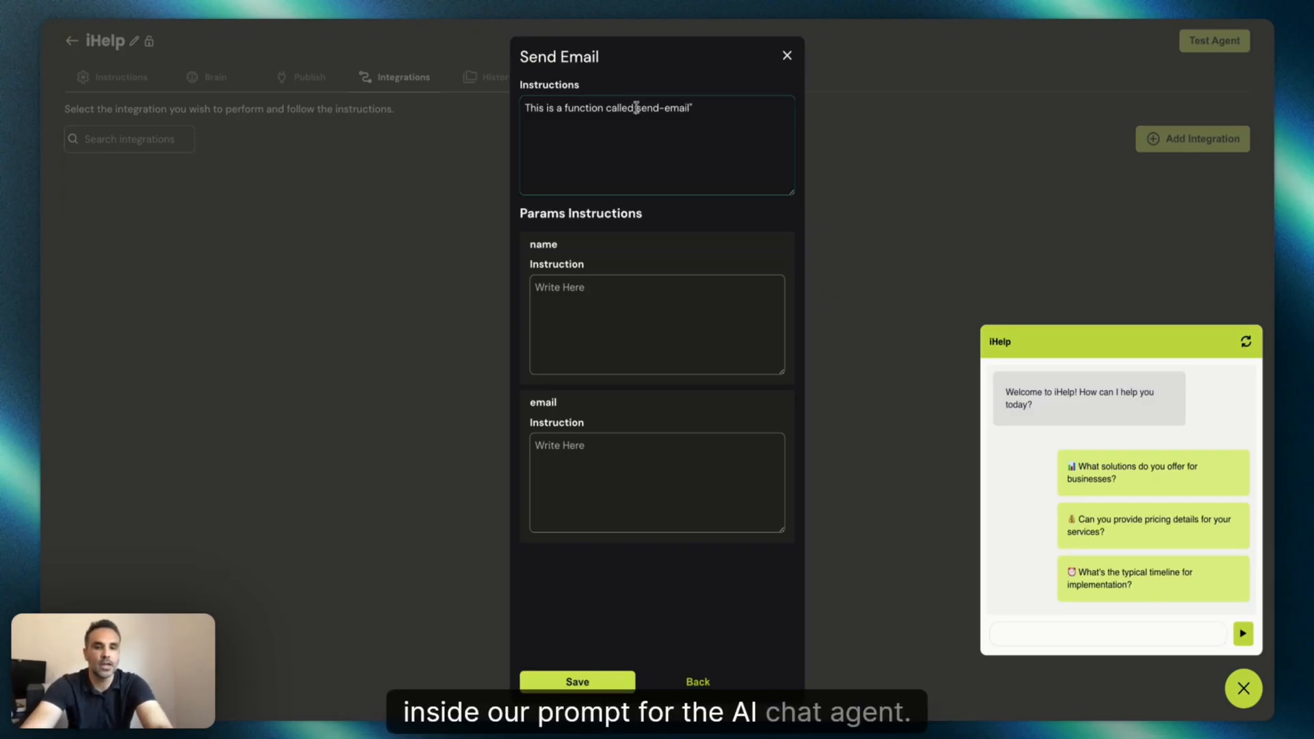
type("\"")
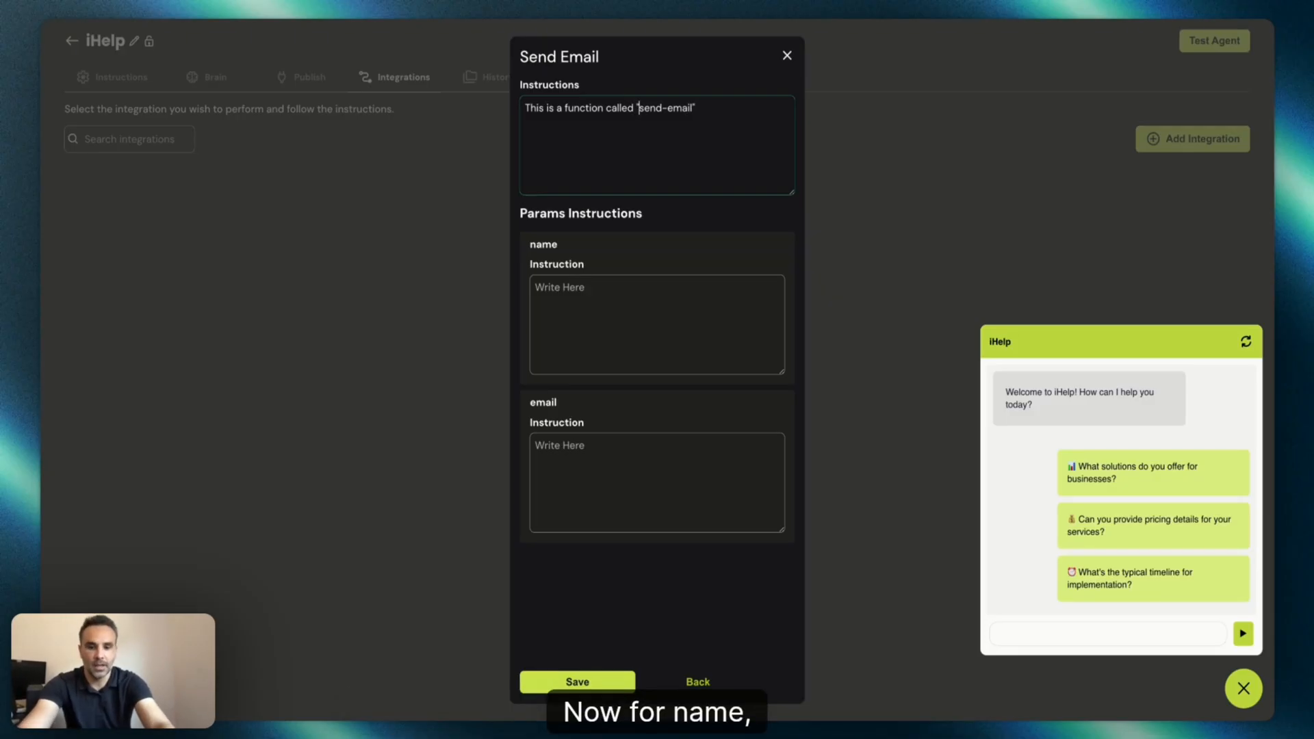
Set the name parameter instruction to "The first name of the use" and the email parameter instruction to "the email of the use".
left_click(614, 314)
type("The first name of the use")
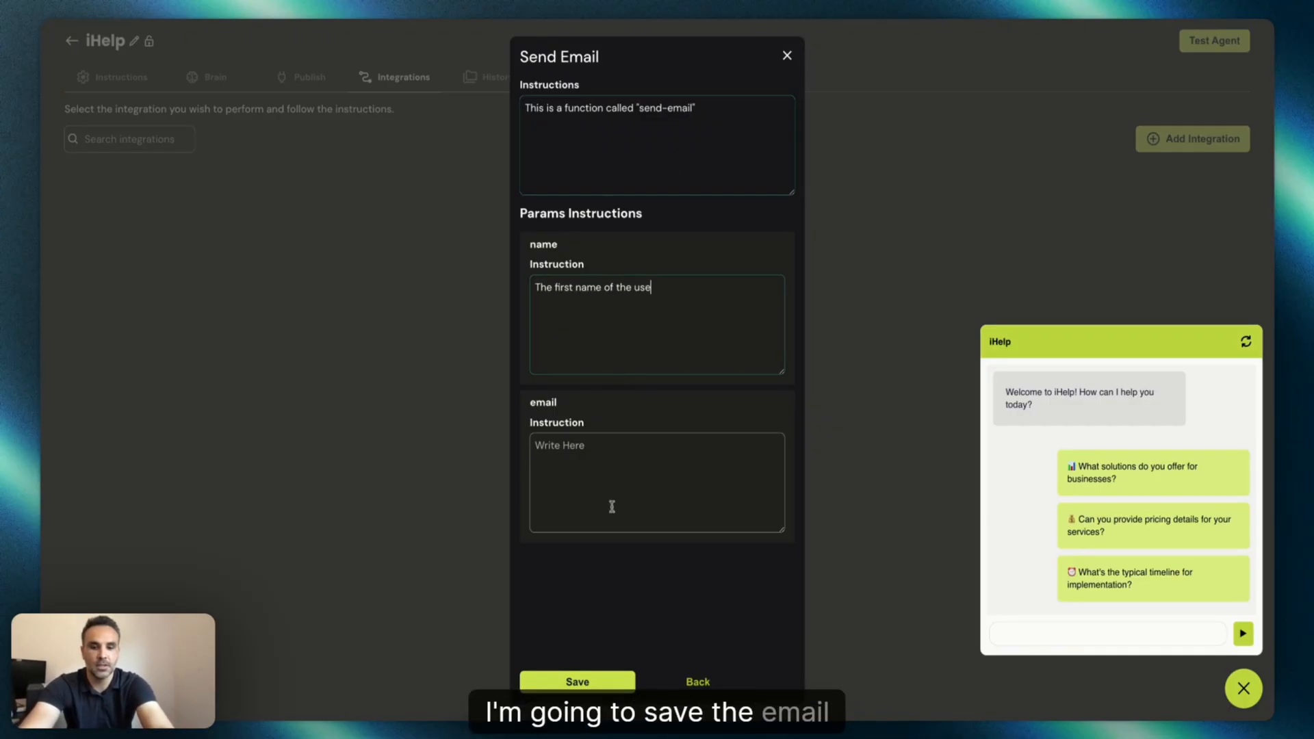
left_click(603, 474)
type("the ")
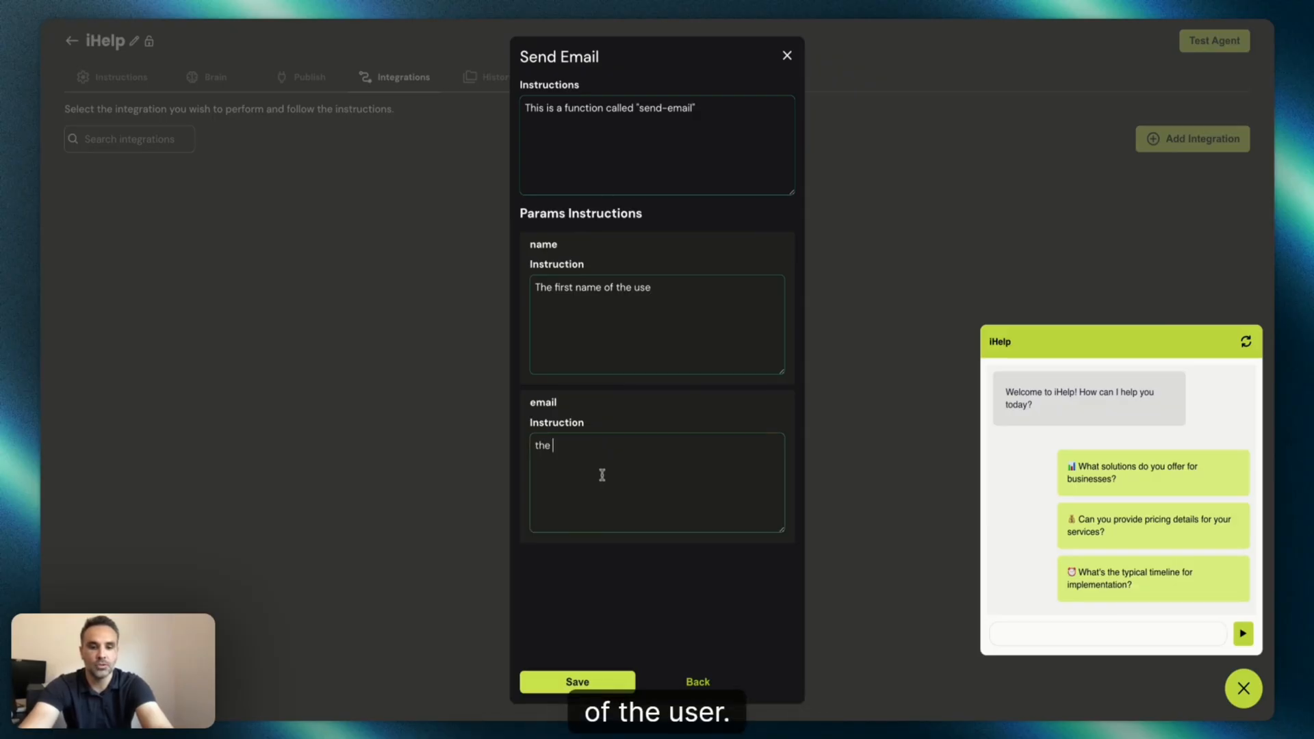
type("email of the use")
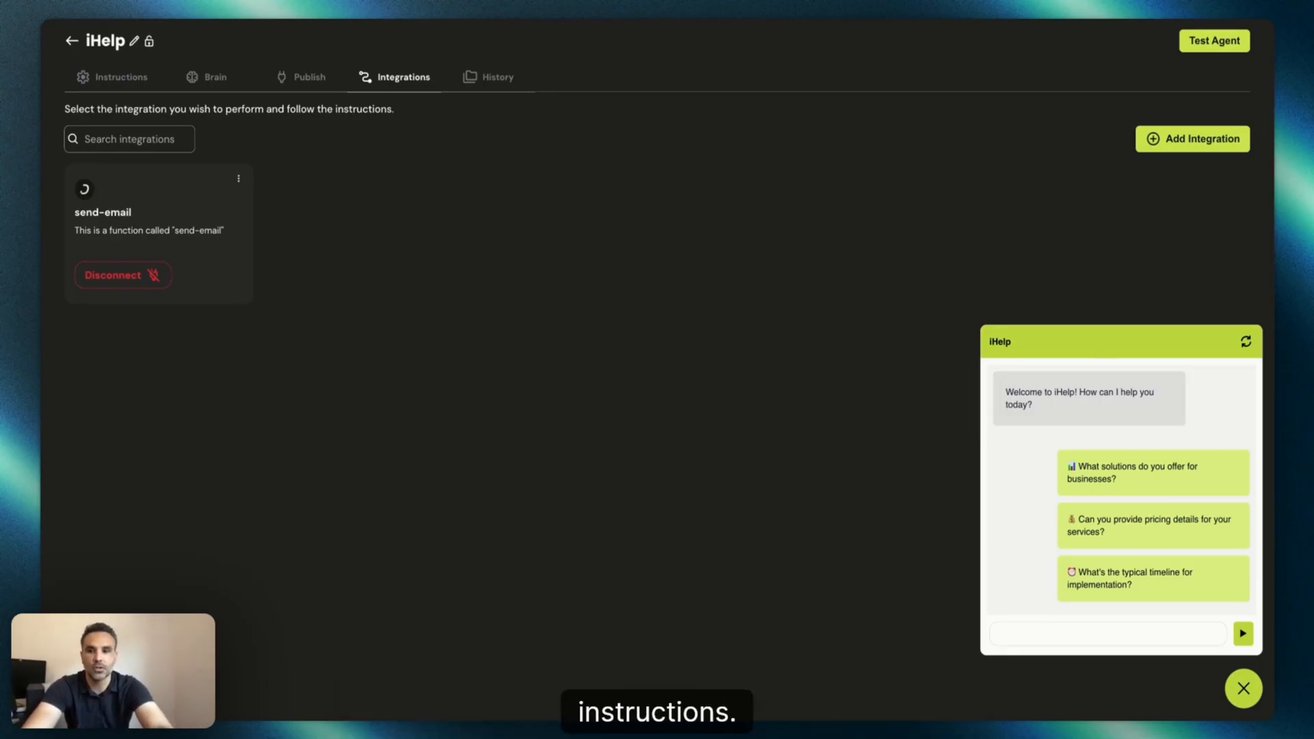
Open the agent's instructions and title prompt section 4 "If the user asks to be emailed pricing".
left_click(132, 80)
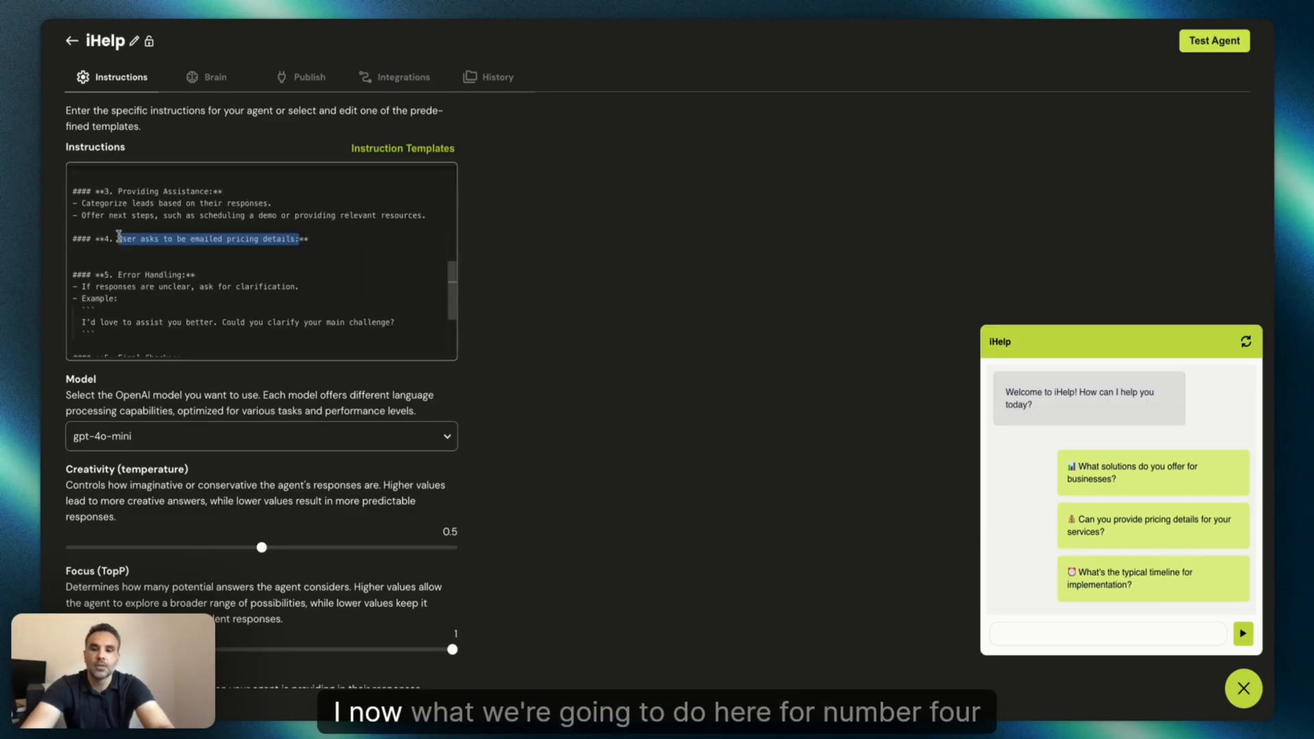
key("BackSpace")
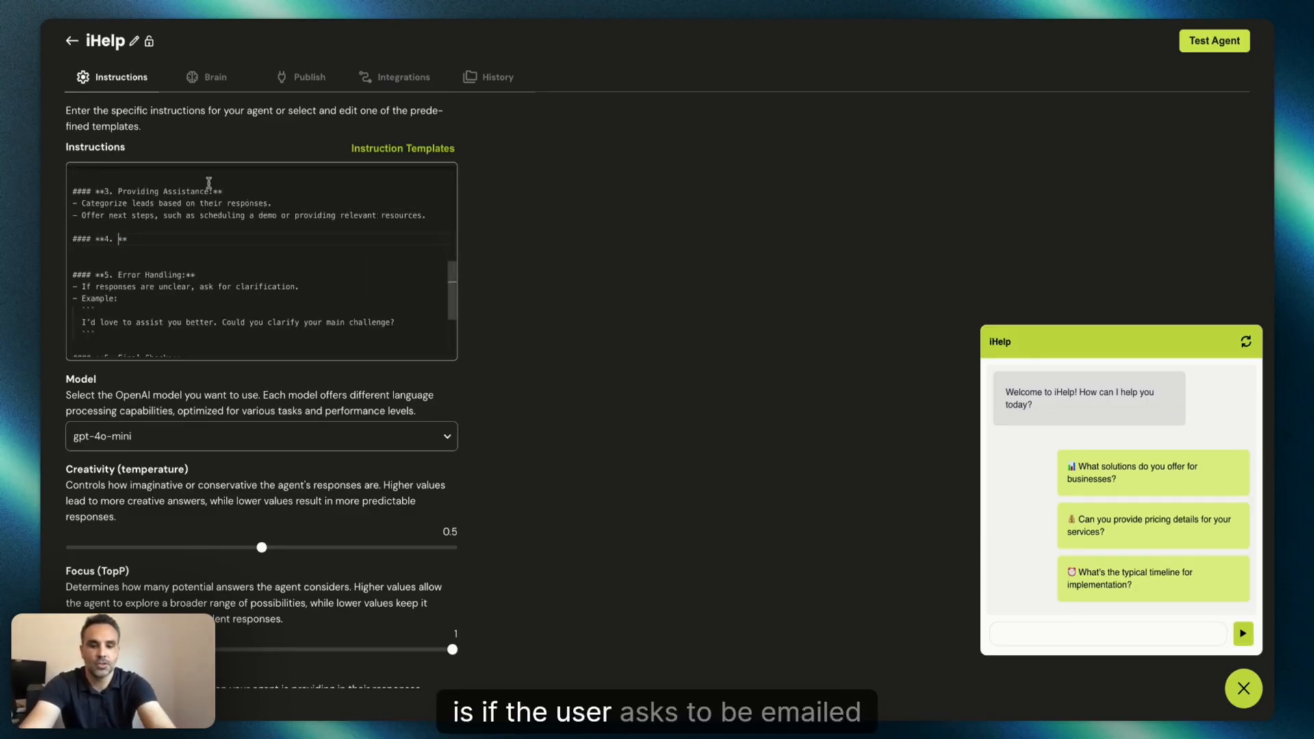
type("If the use")
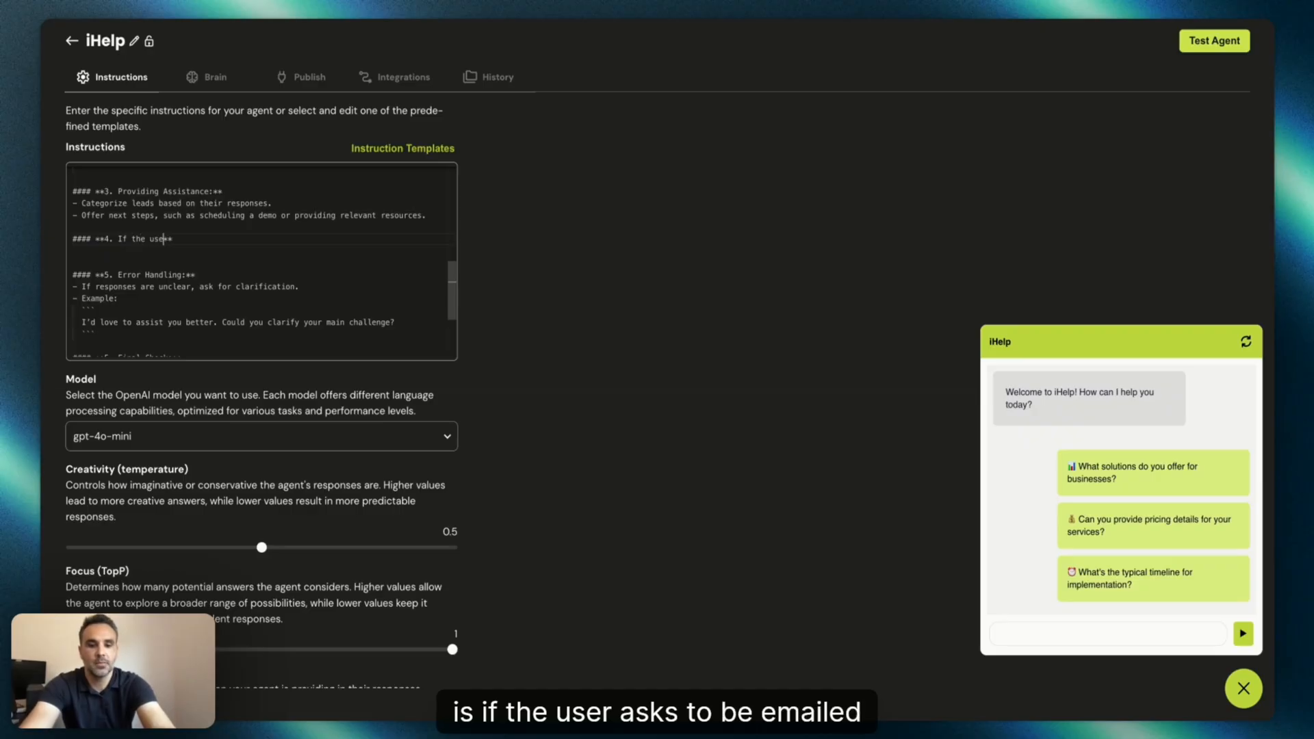
type("r asks to be em")
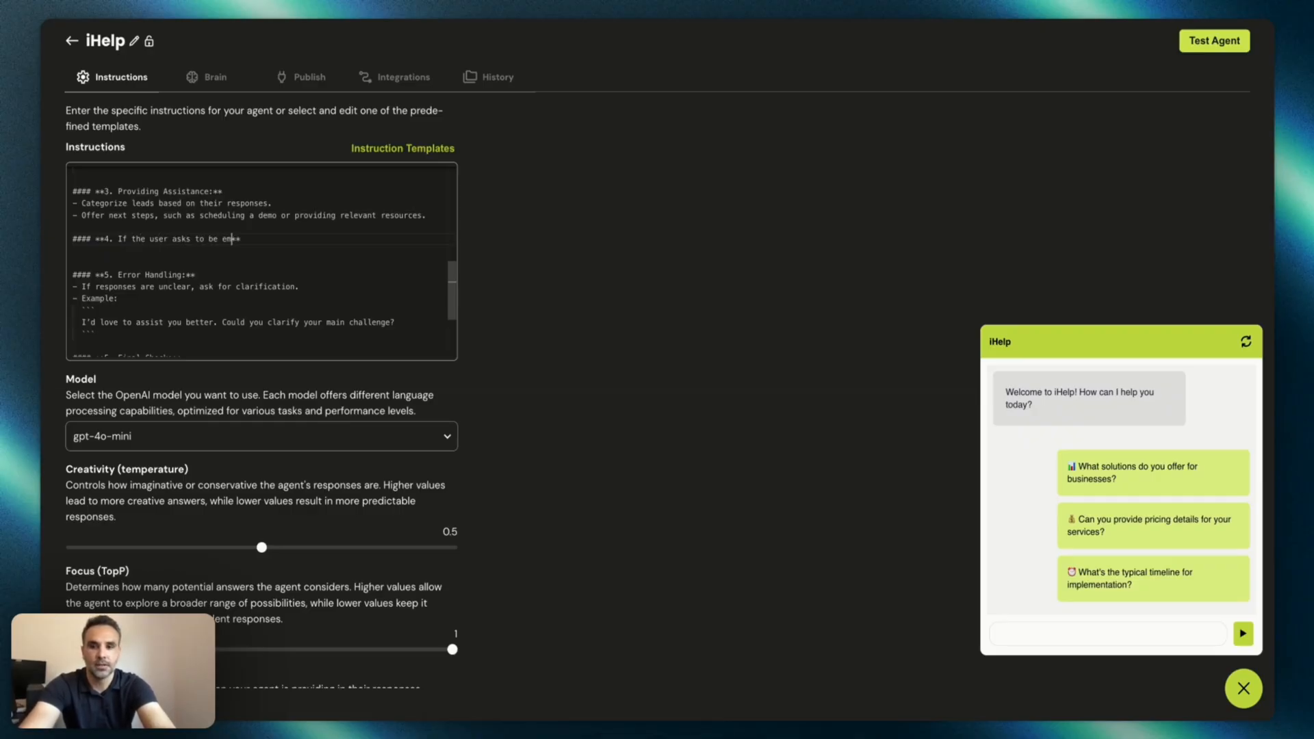
type("ailed pricing")
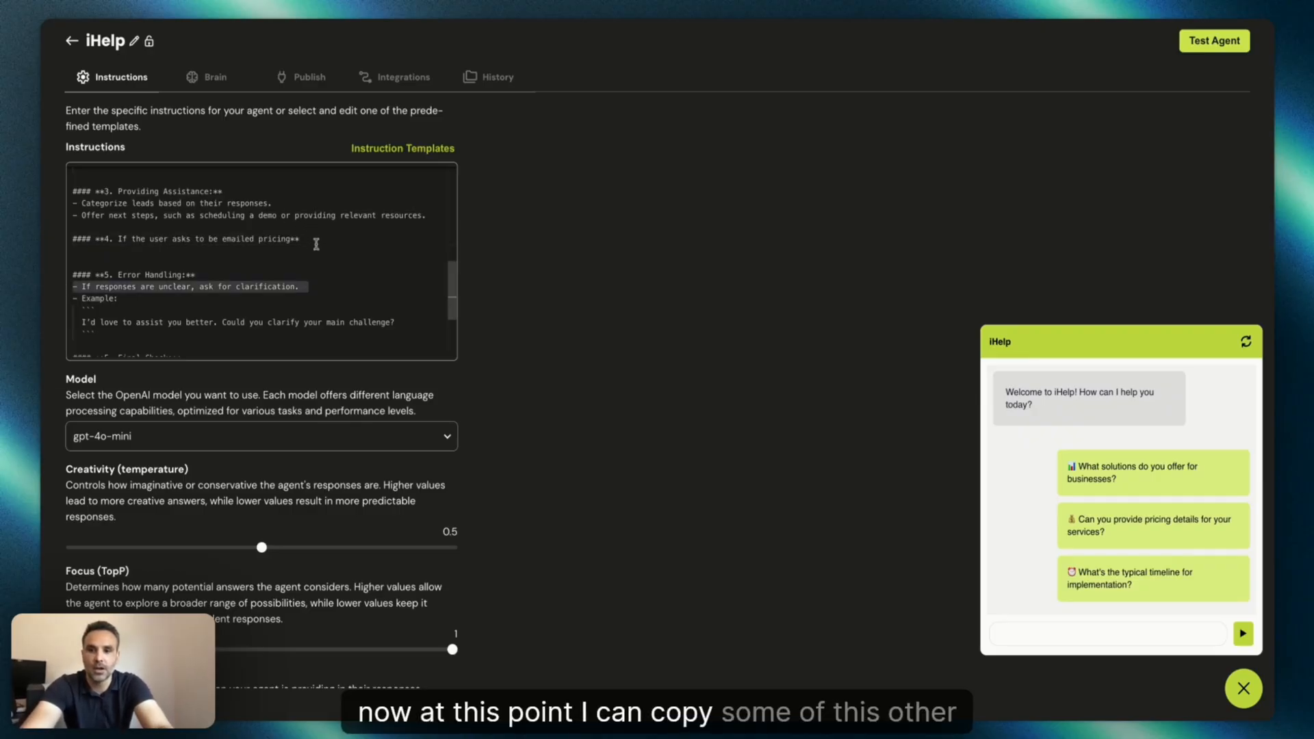
Add a bullet under section 4 reading "Colllect the users first name [name] and email [email]".
left_click_drag(310, 286, 46, 283)
key("ctrl+c")
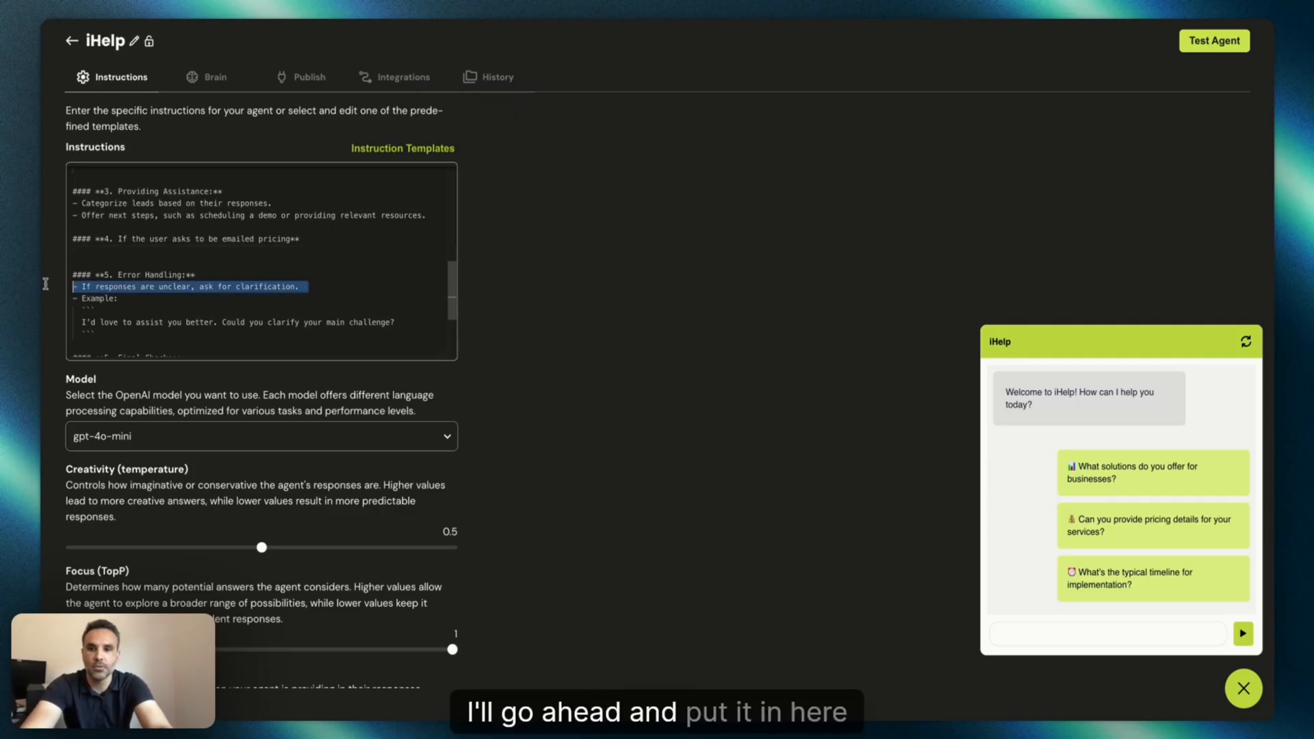
left_click(309, 239)
key("Return")
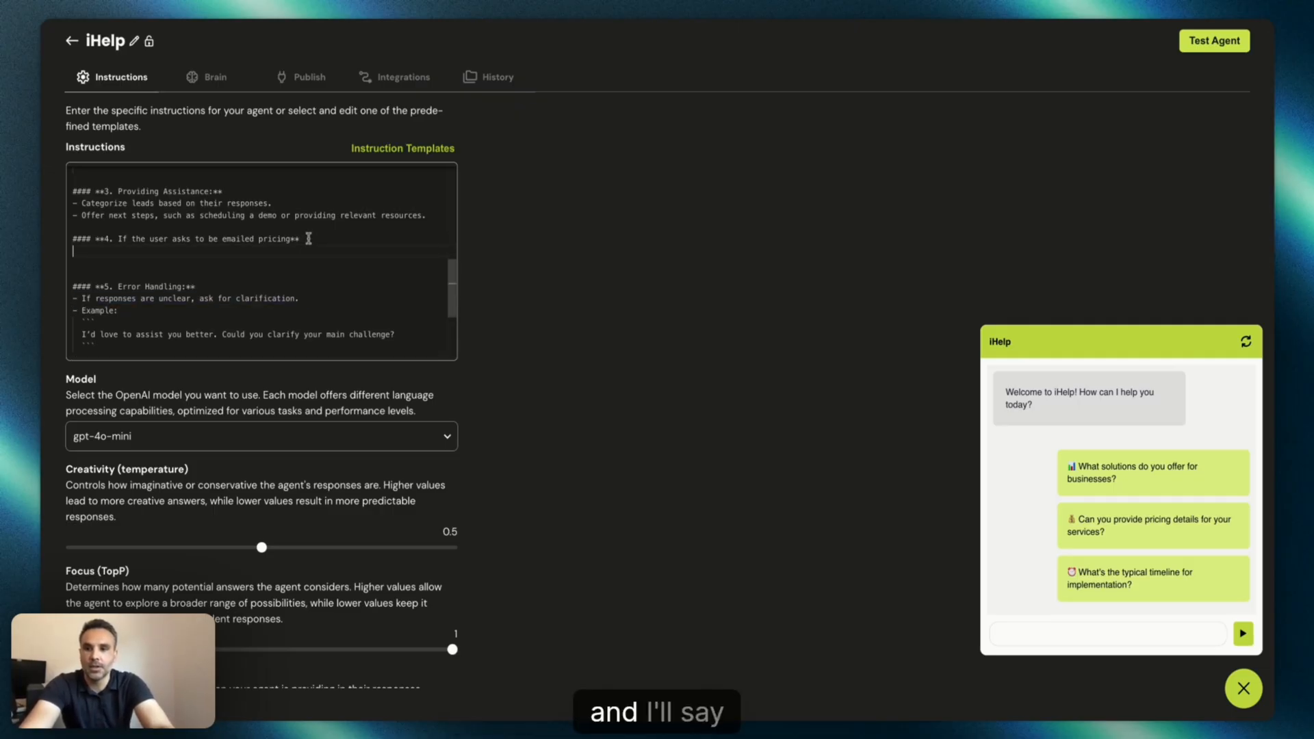
key("ctrl+v")
left_click_drag(343, 257, 83, 248)
key("BackSpace")
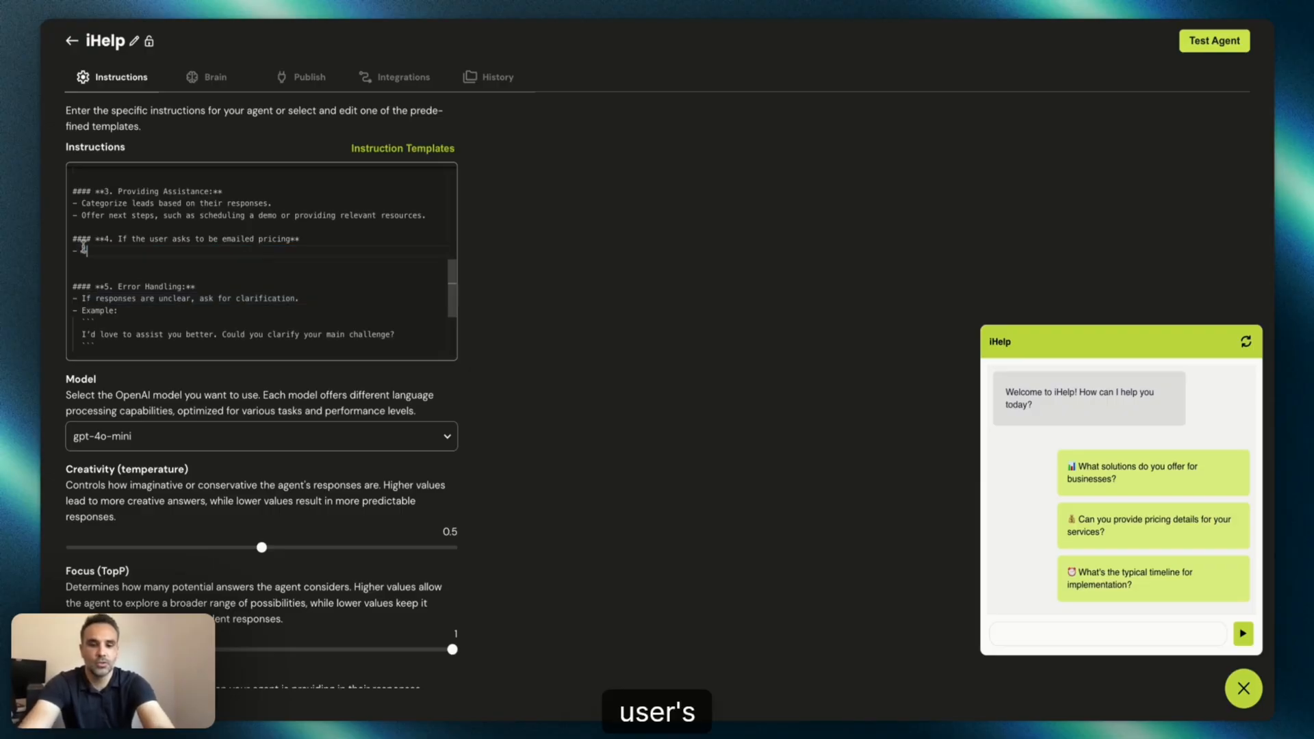
type("Colllect the us")
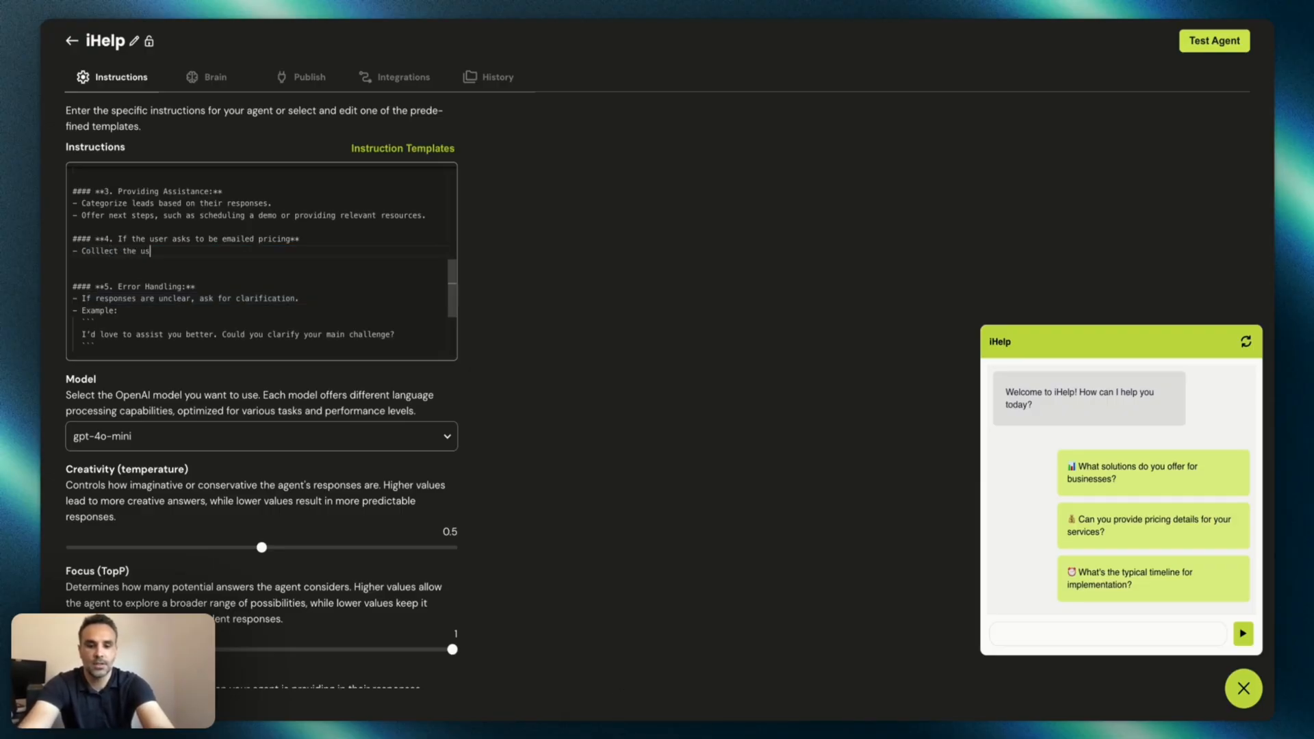
type("ers first n")
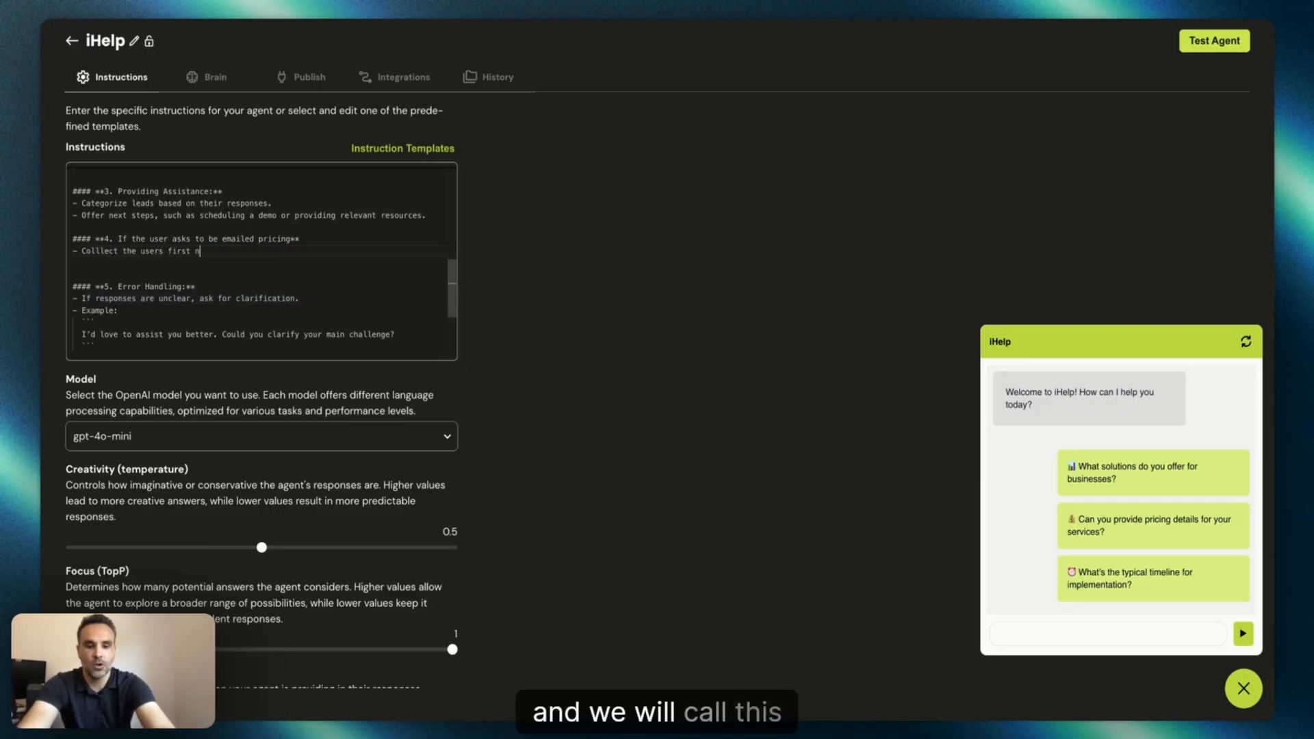
type("ame")
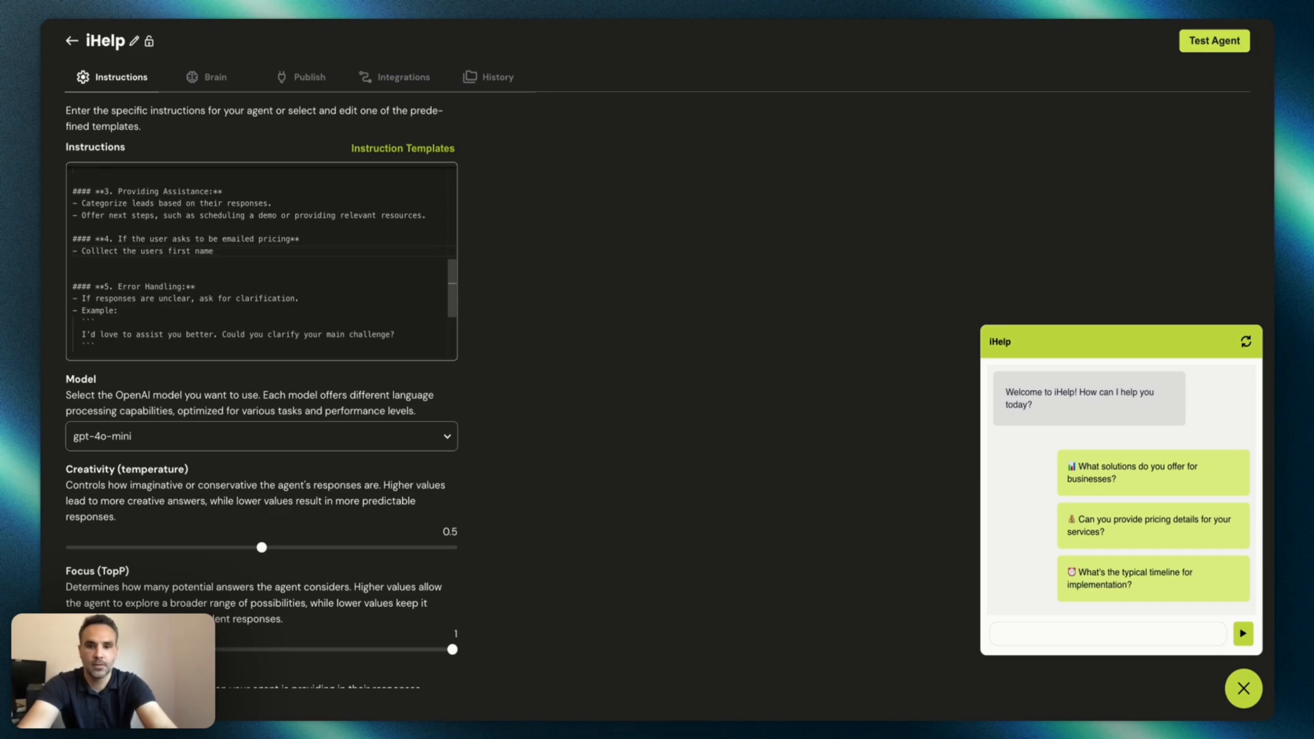
type("ame] and")
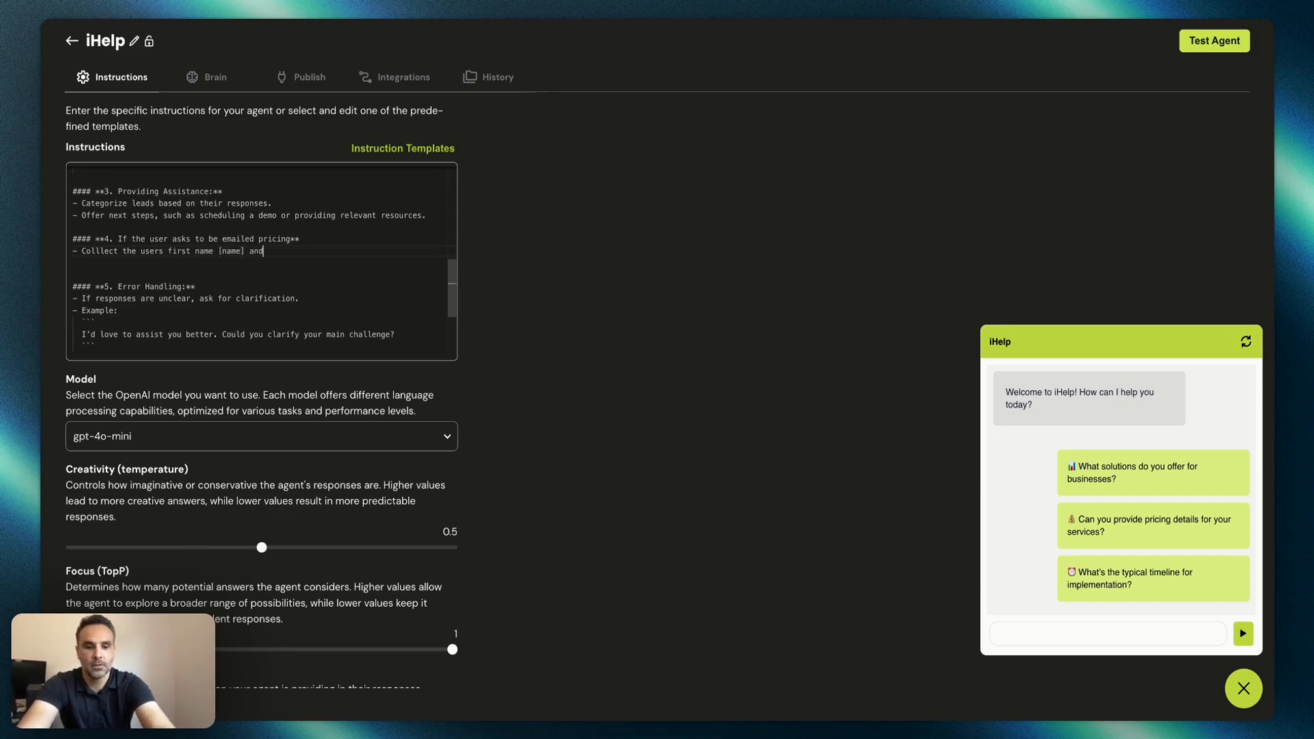
type(" email")
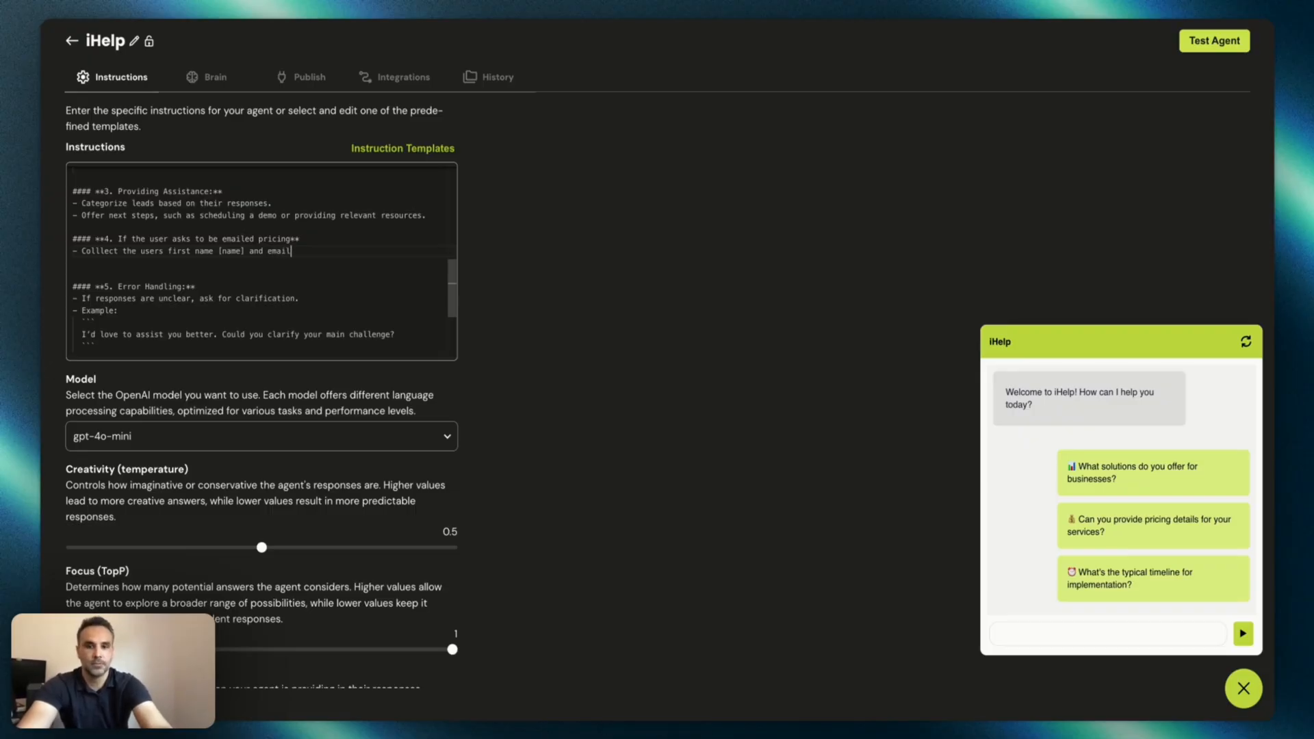
type(" [email]")
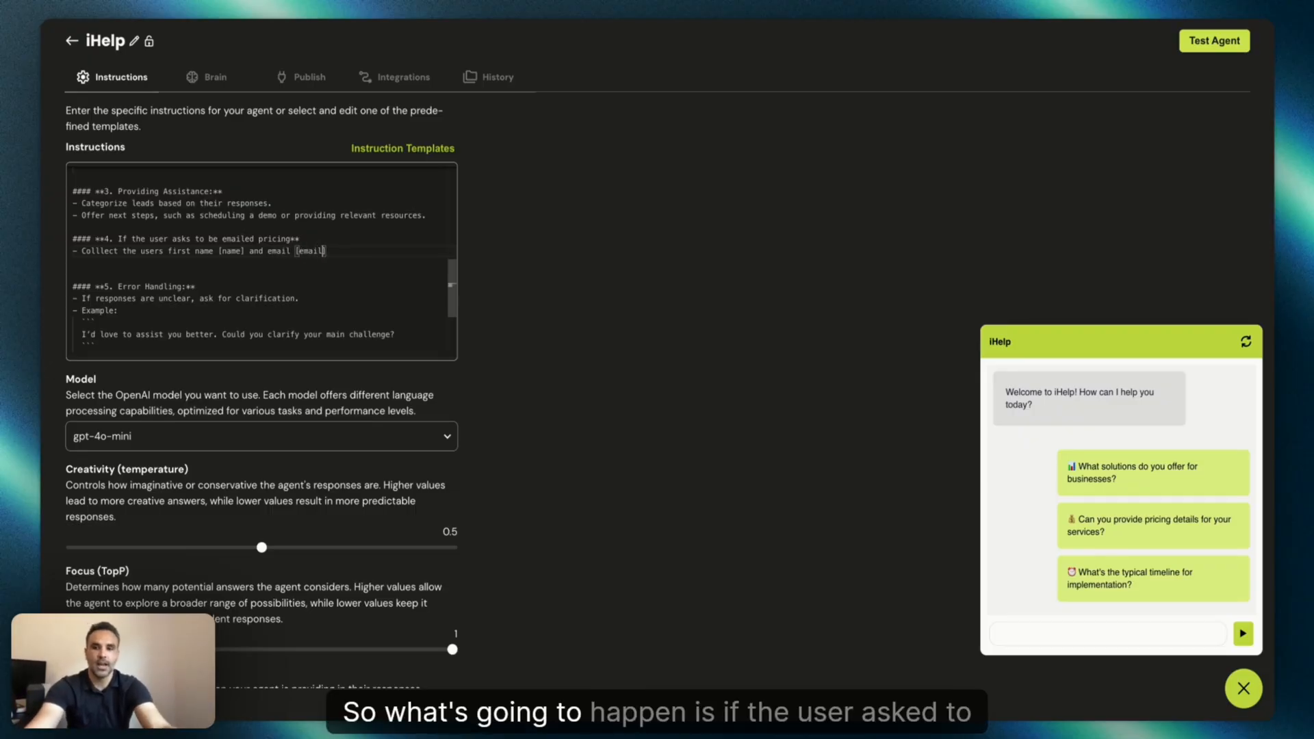
Add a second bullet "Send the email and name to the function "send email"" and save the instructions.
double_click(296, 239)
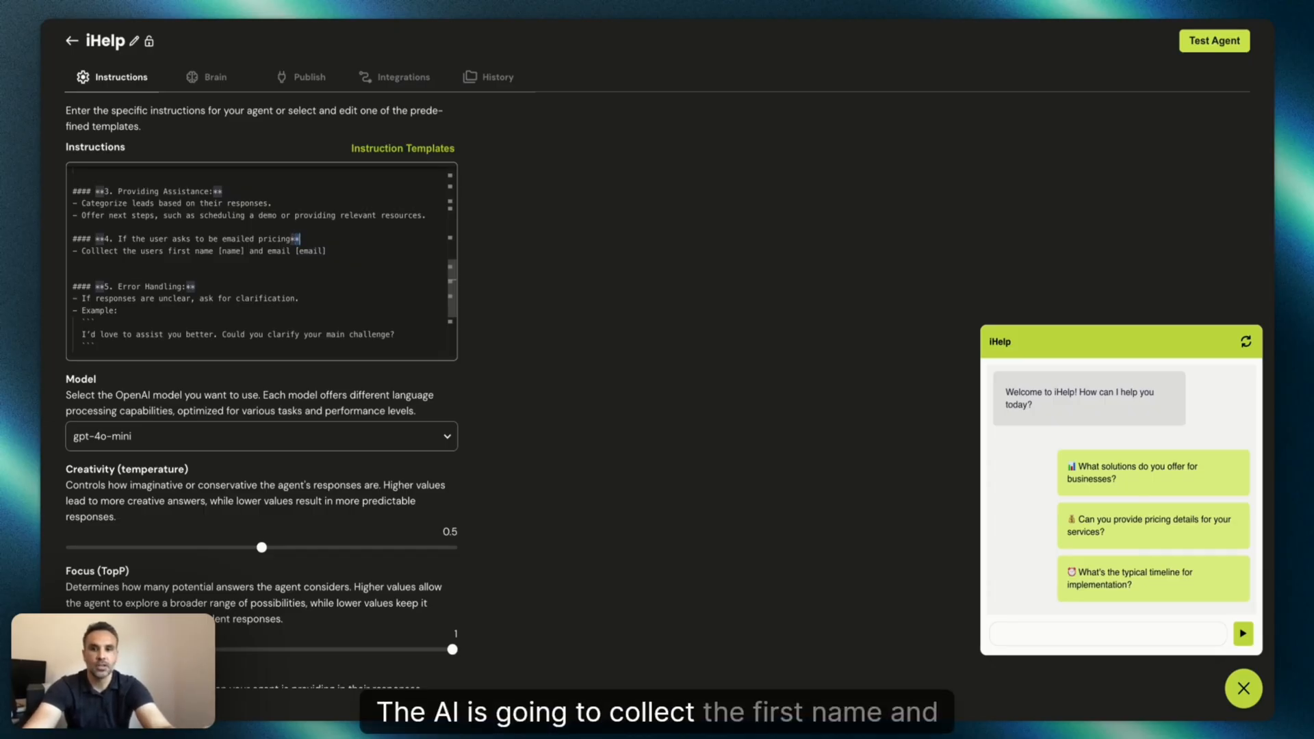
left_click(381, 252)
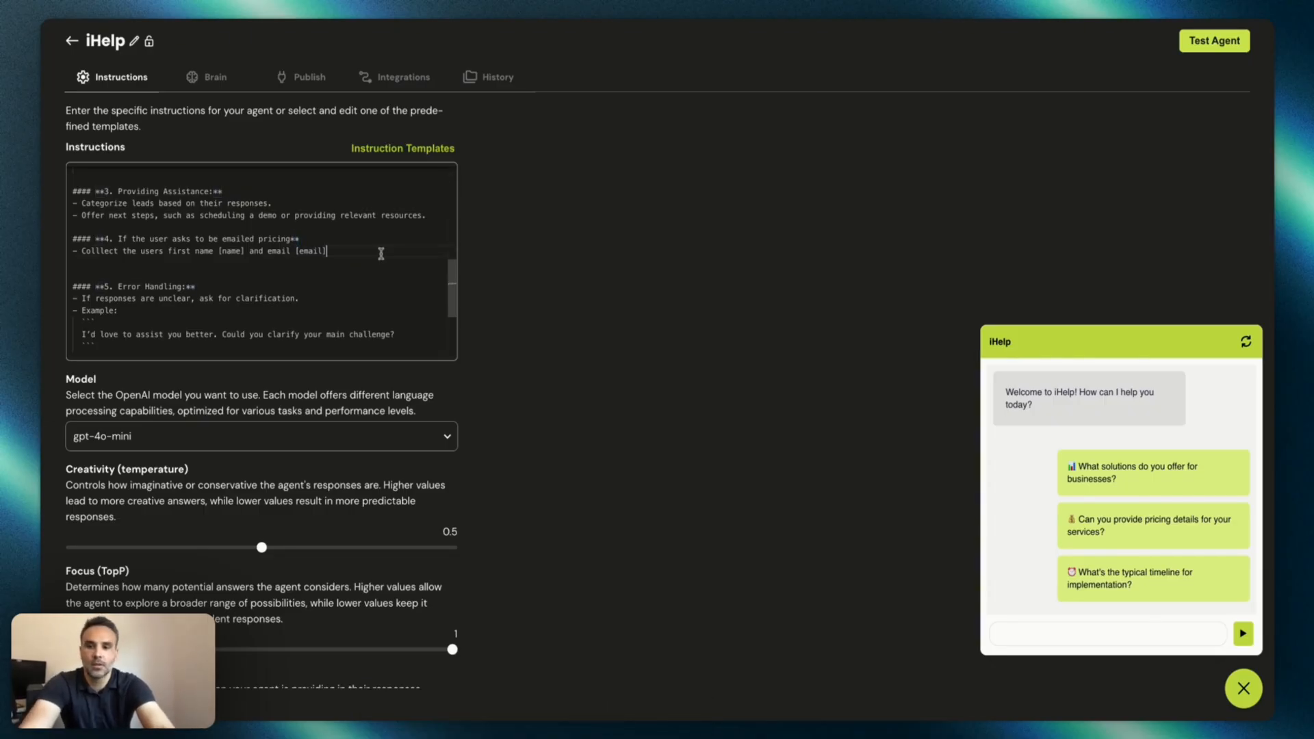
key("Return")
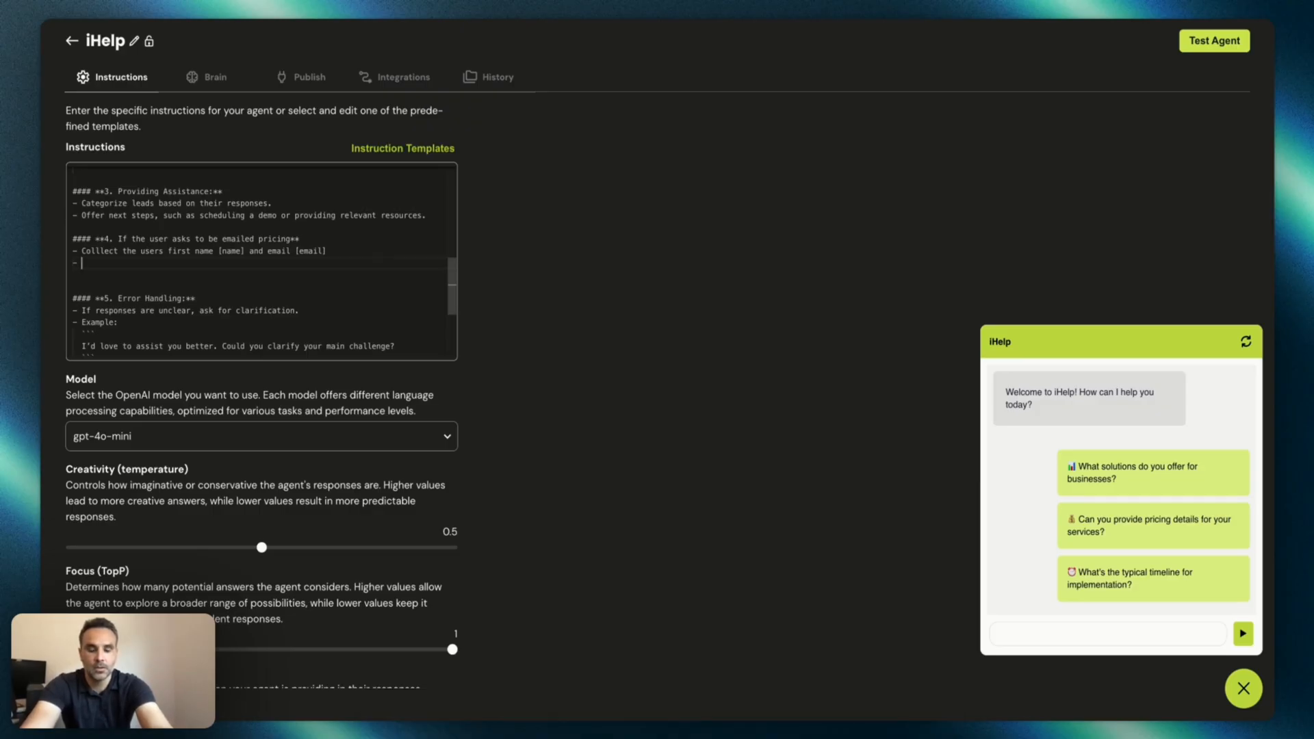
type("- ")
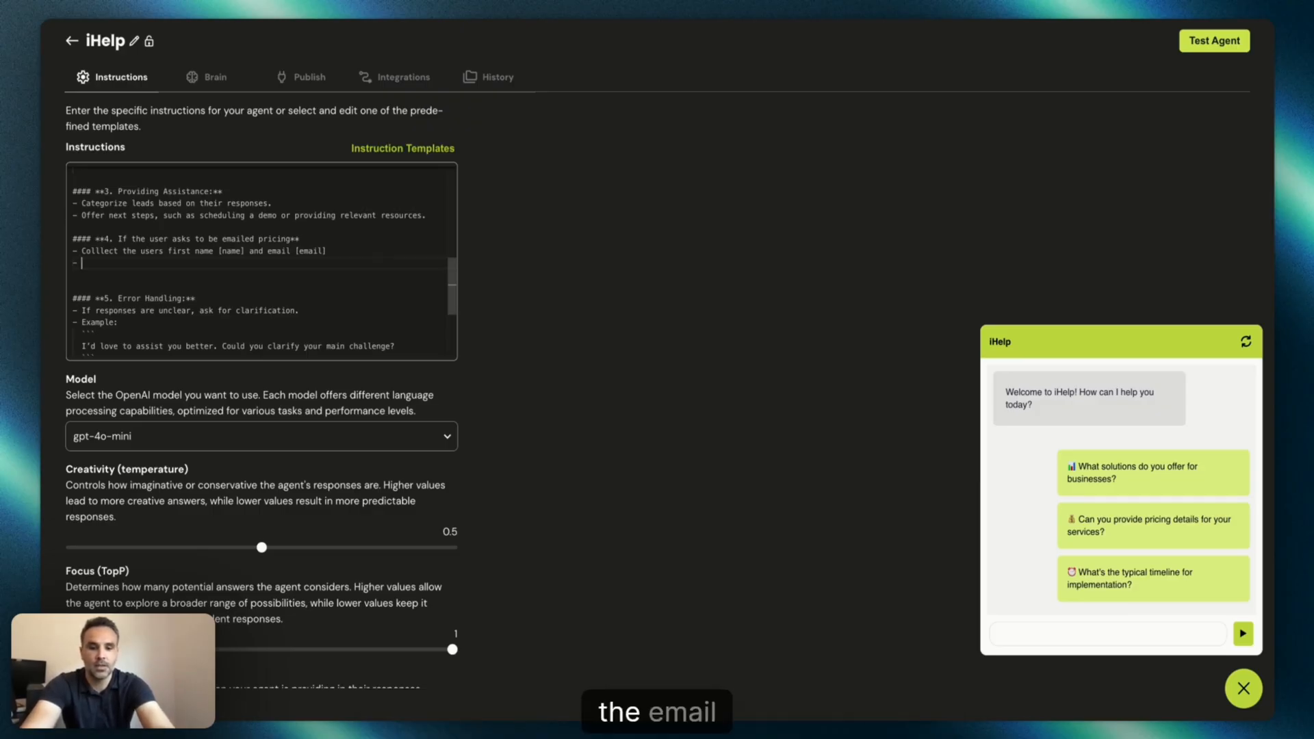
type("Send the e")
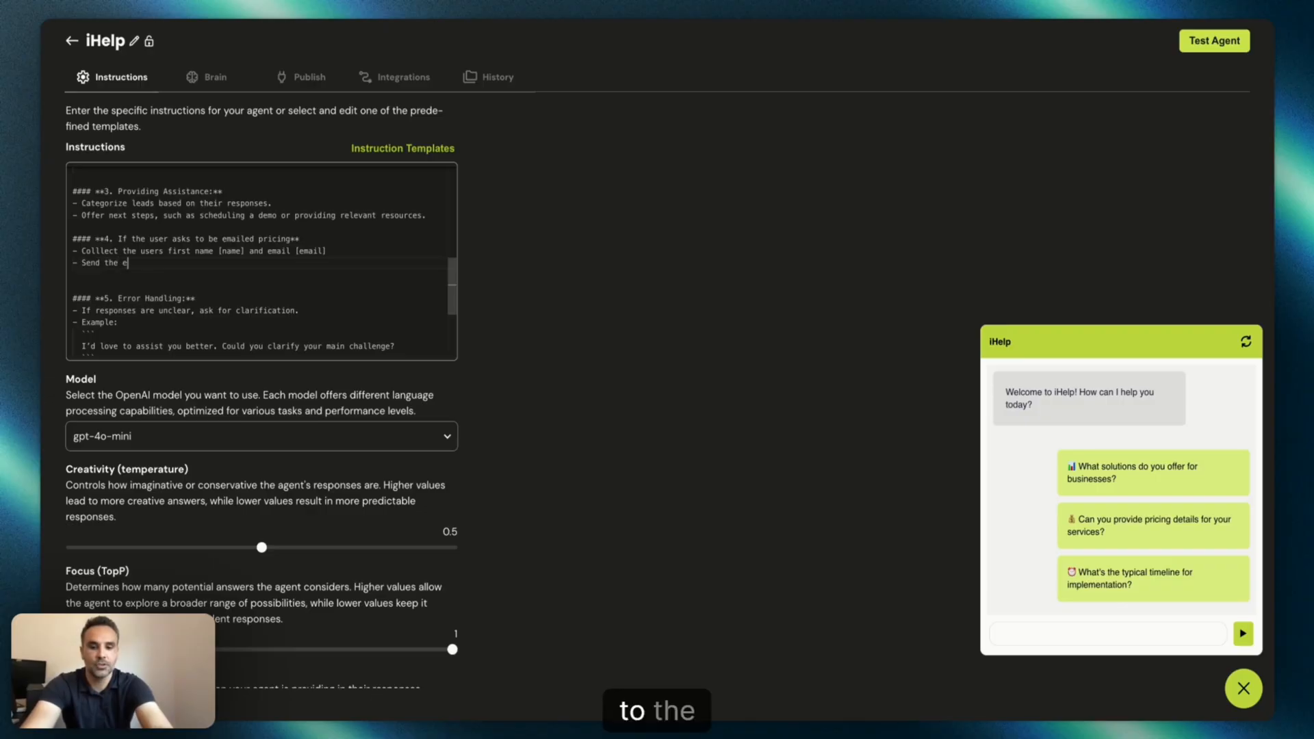
type("mail and name t")
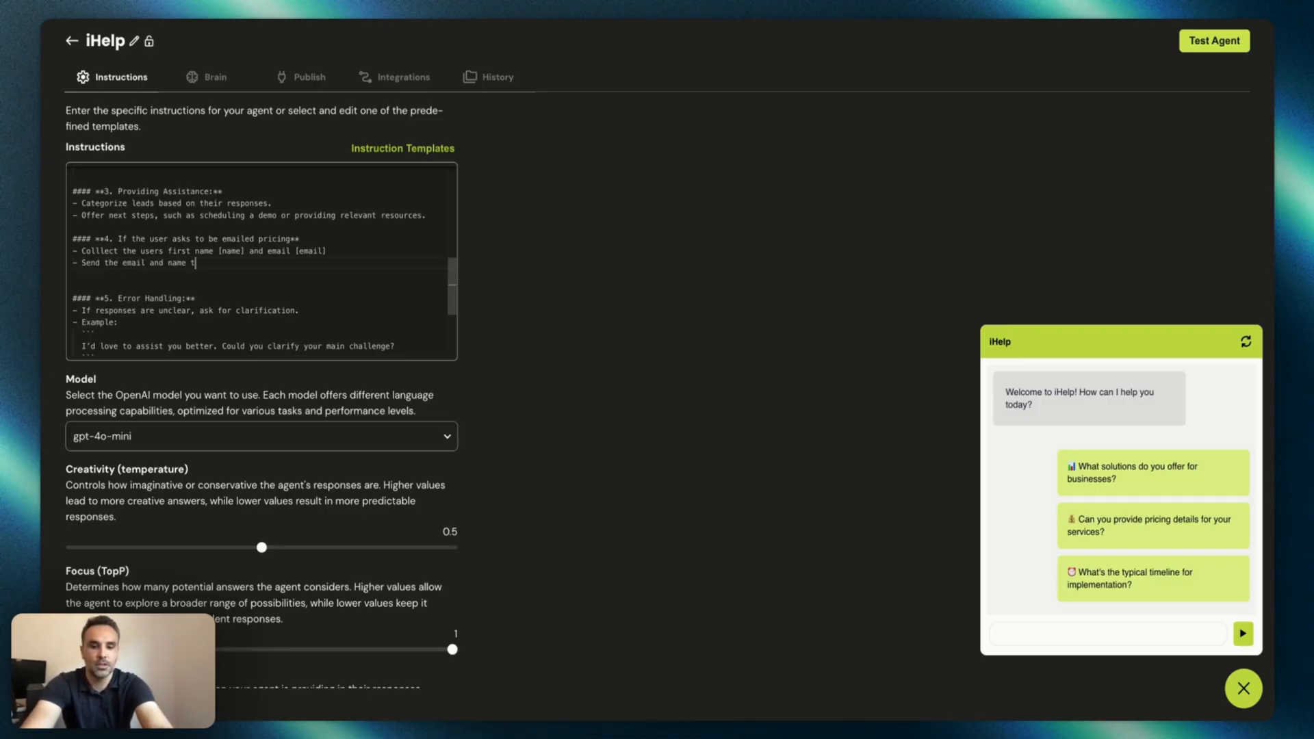
type("o the functi")
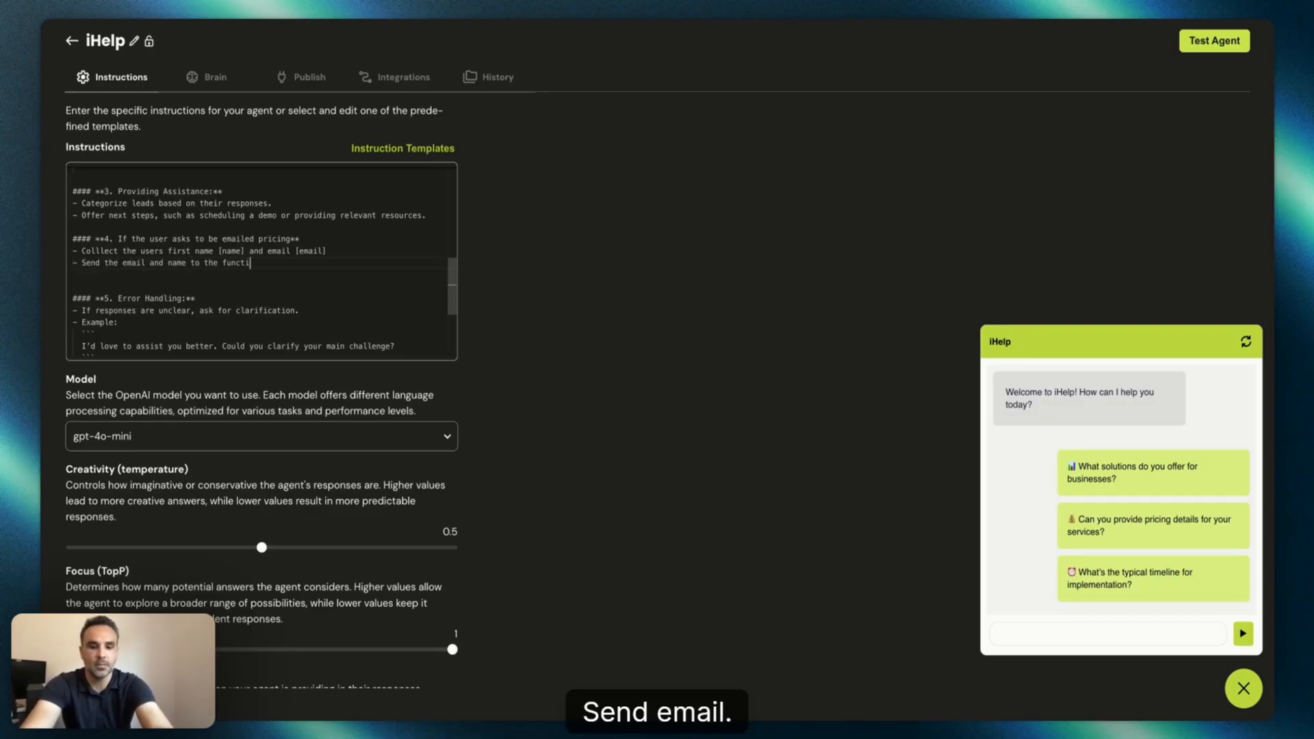
type("on \"send email\"")
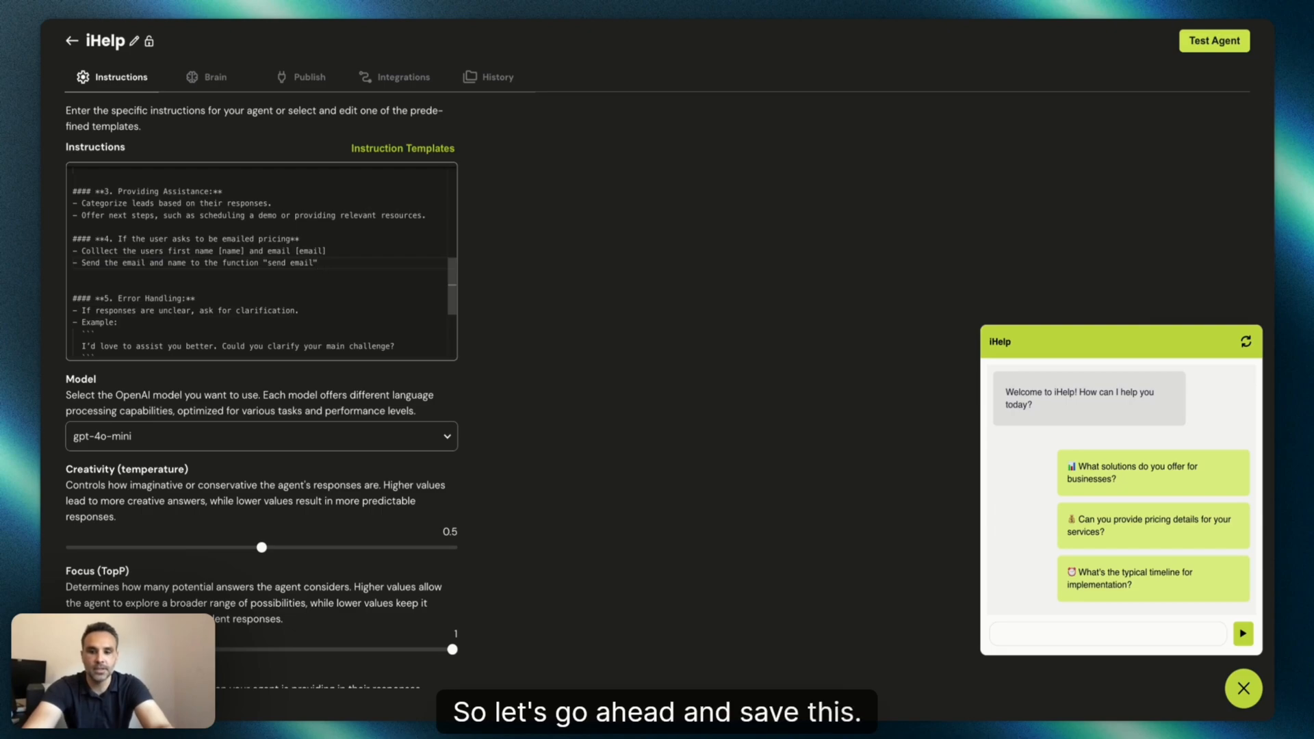
left_click(580, 452)
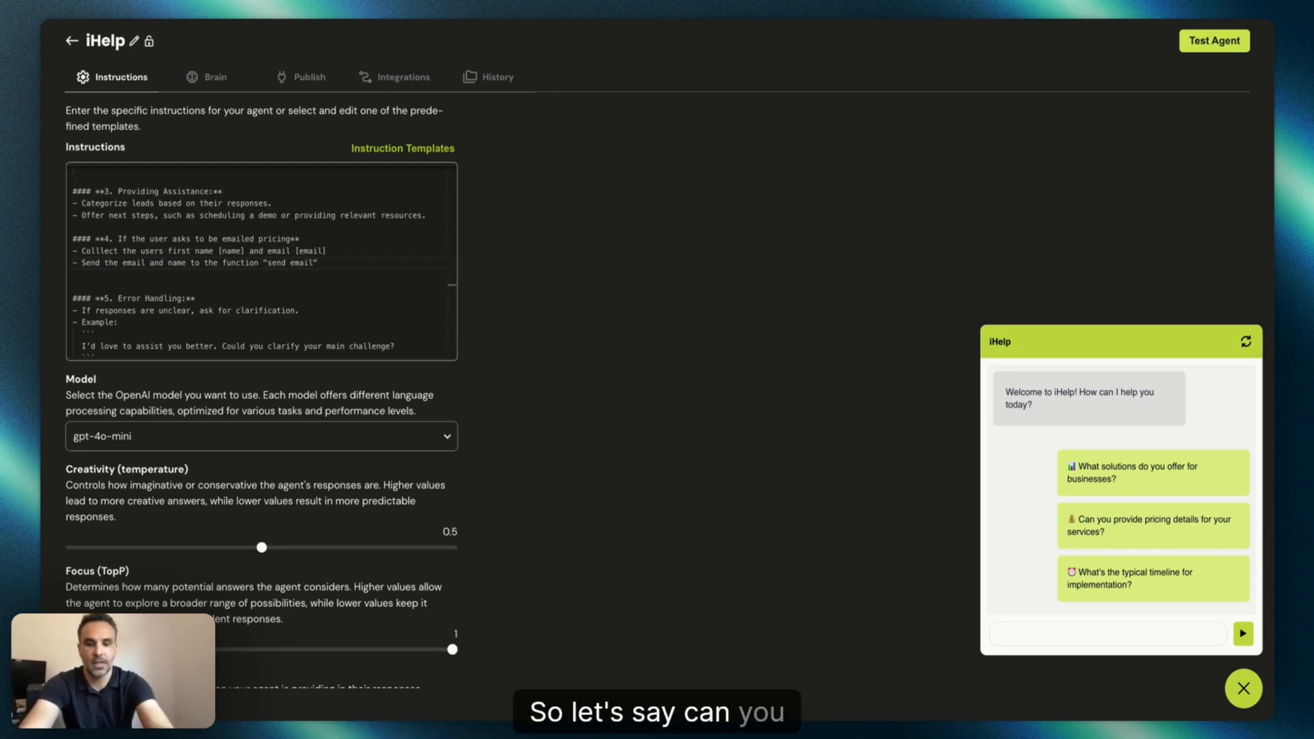
Send the test agent the chat message "Can you send my an email on pricing".
left_click(1119, 635)
type("Can you send m")
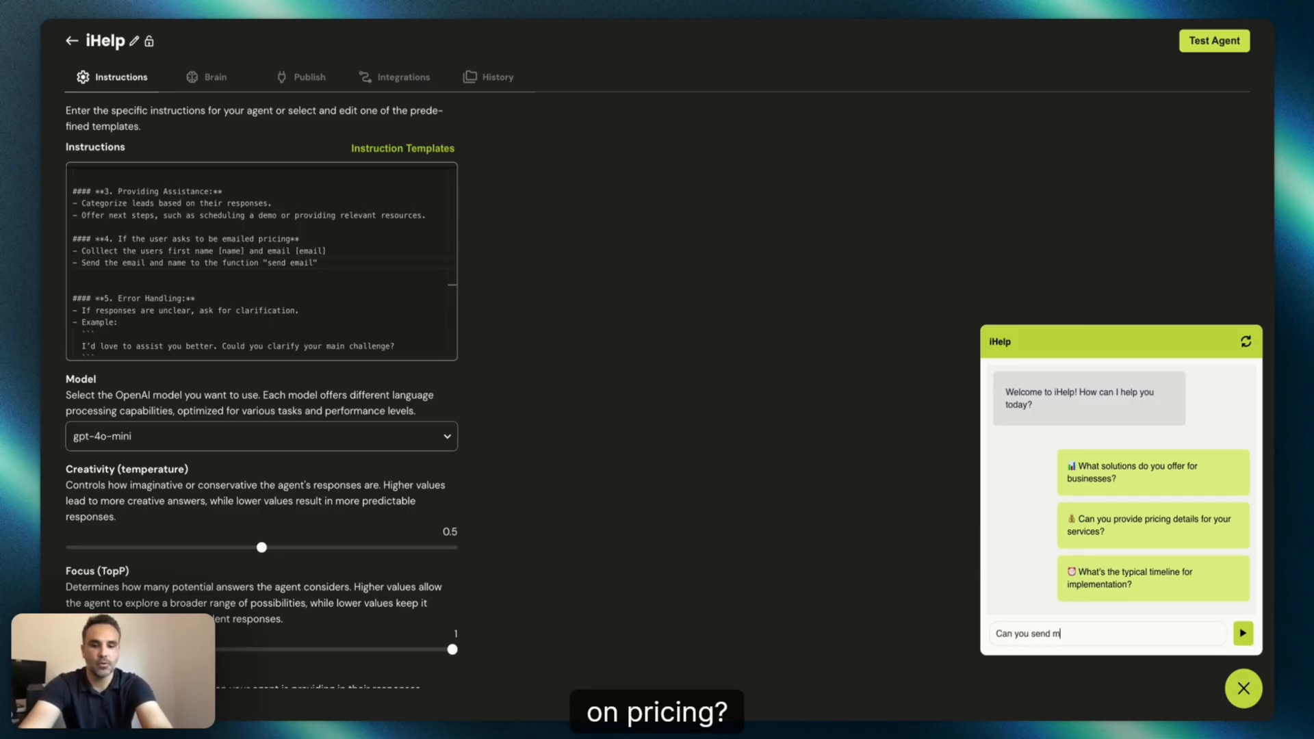
type("y an email on pricing")
key("Return")
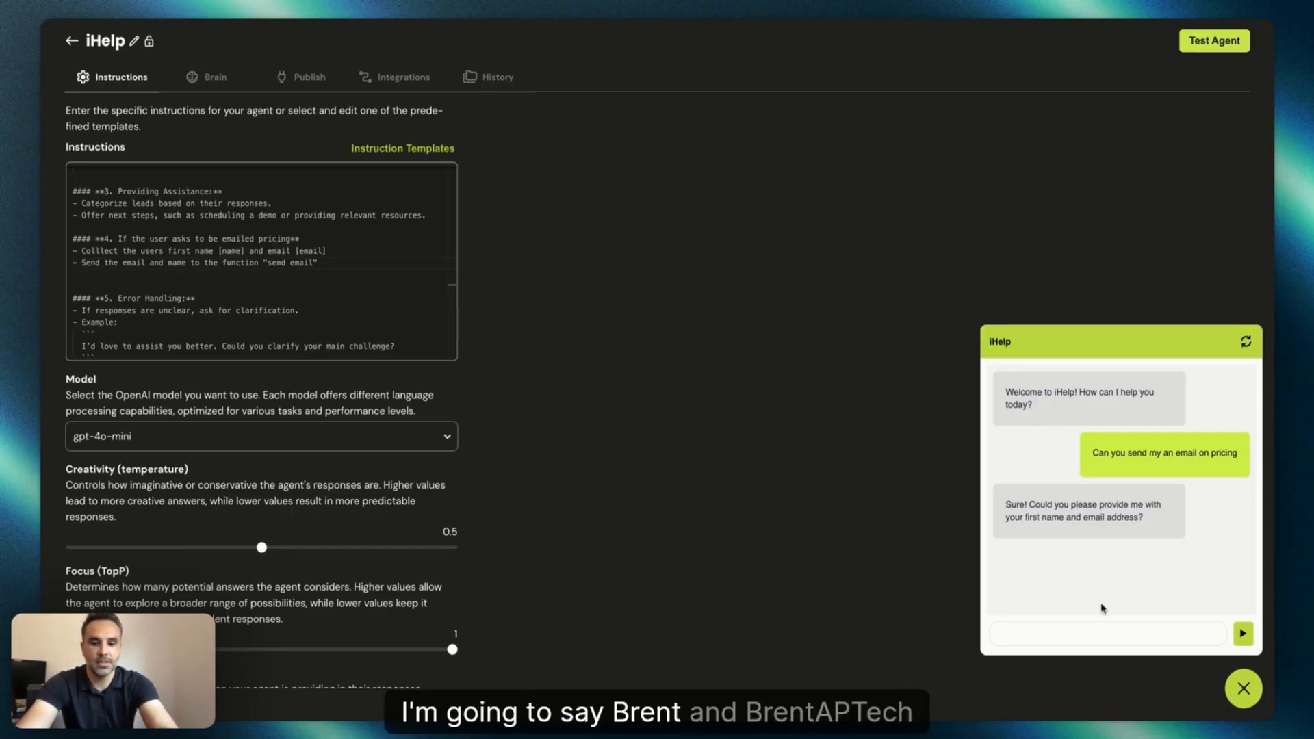
Reply in the test chat with the user's first name and email address.
type("bren")
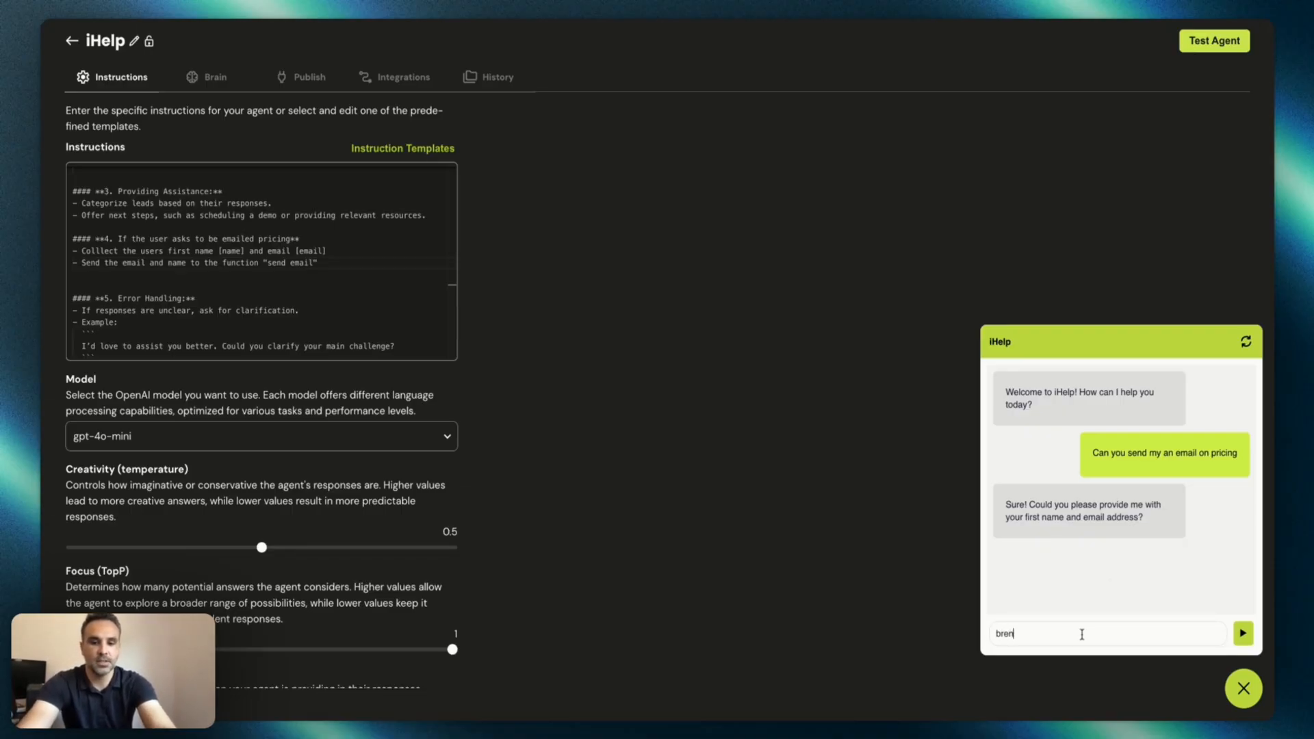
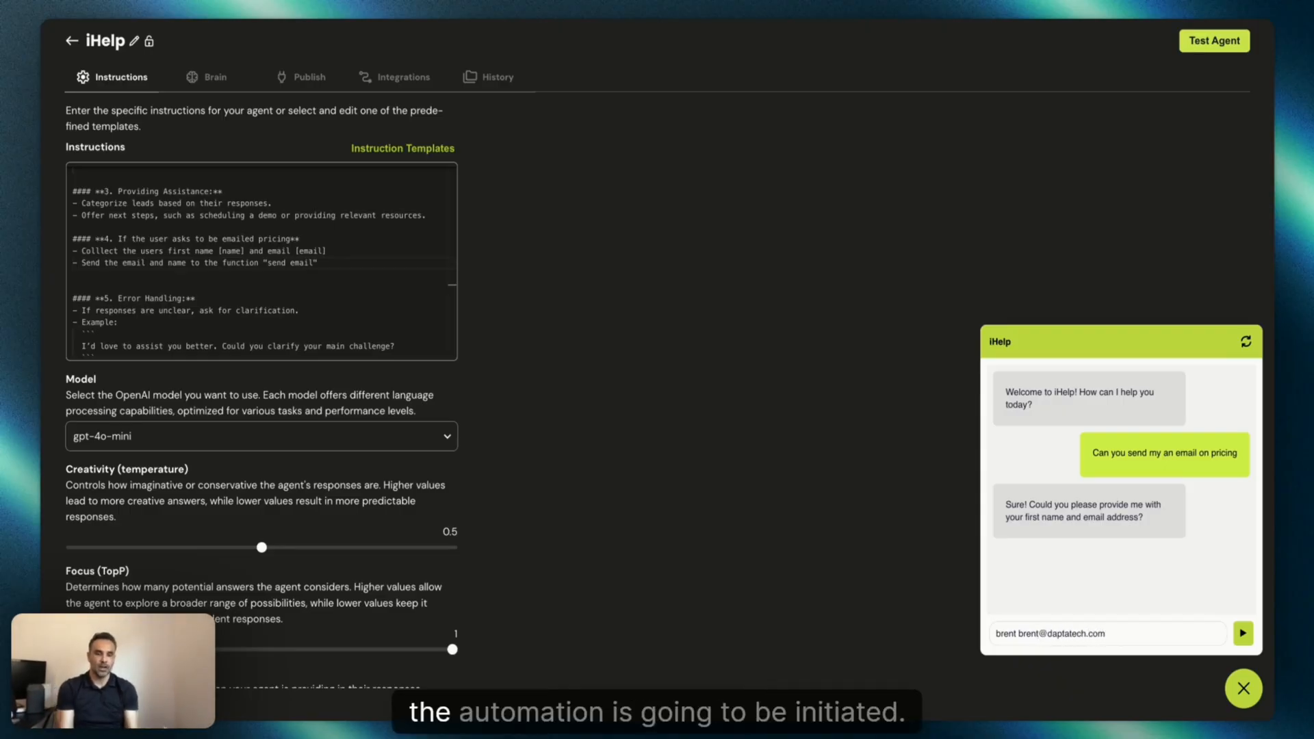
key("Return")
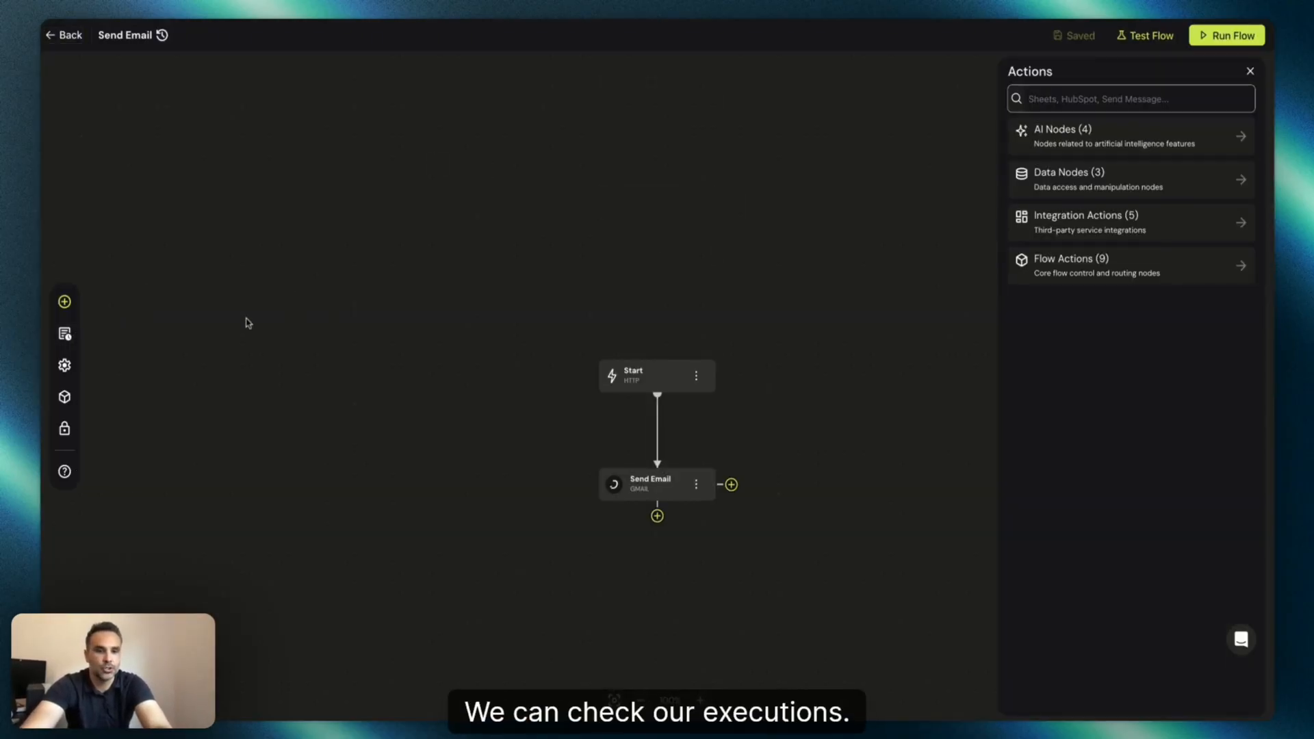
Open the Send Email flow's execution history and inspect the latest run's request body and send_email output in the response body.
left_click(80, 335)
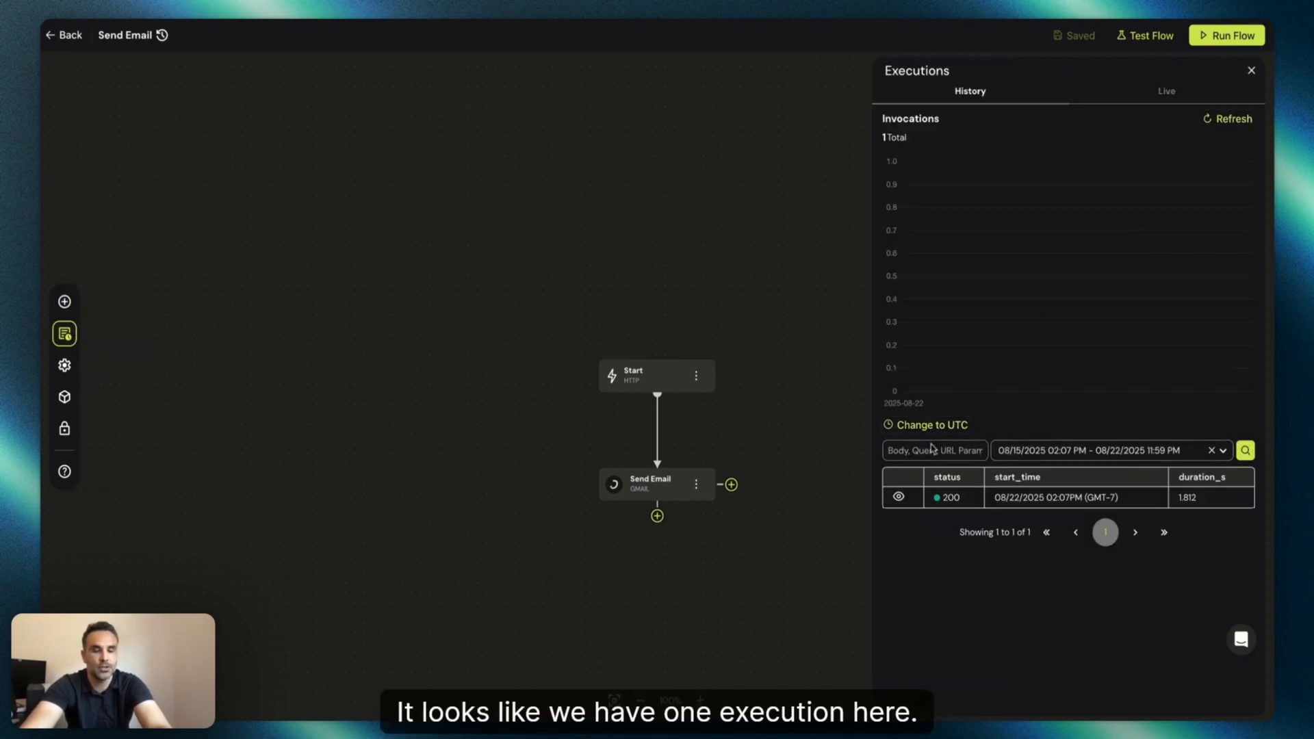
left_click(898, 496)
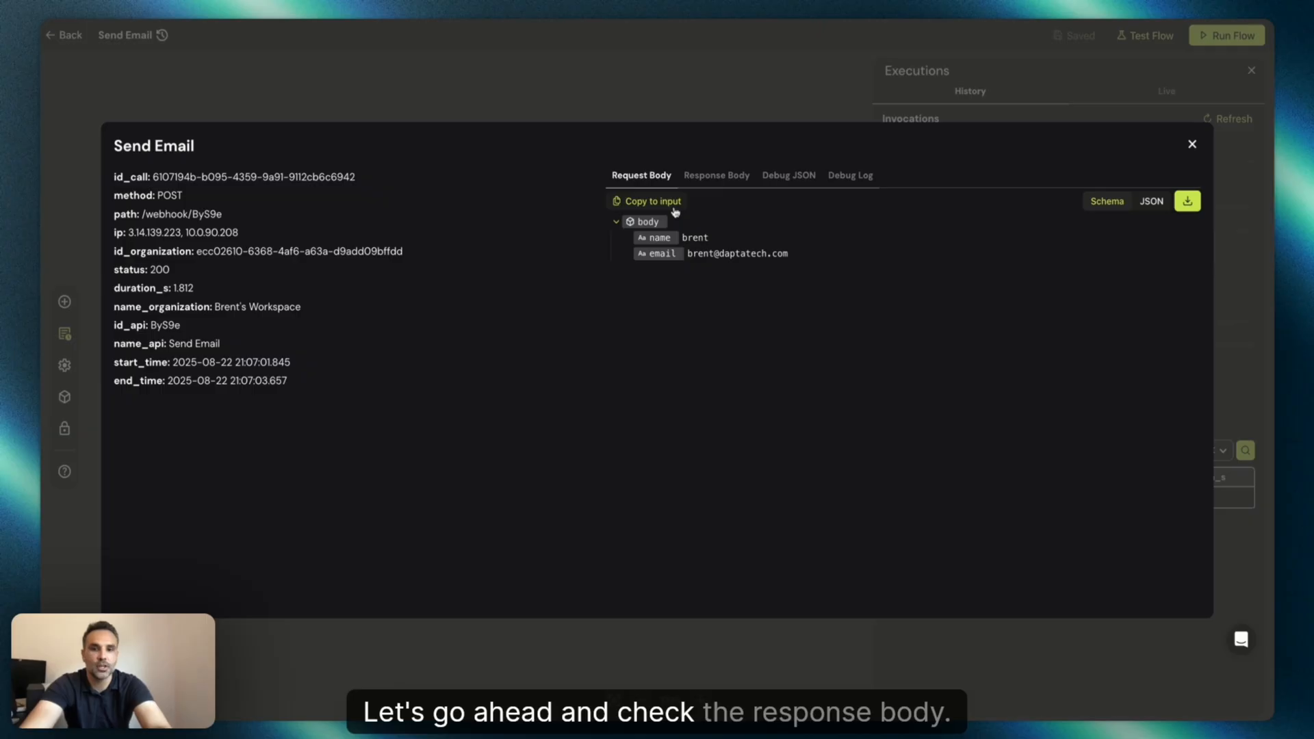
left_click(715, 176)
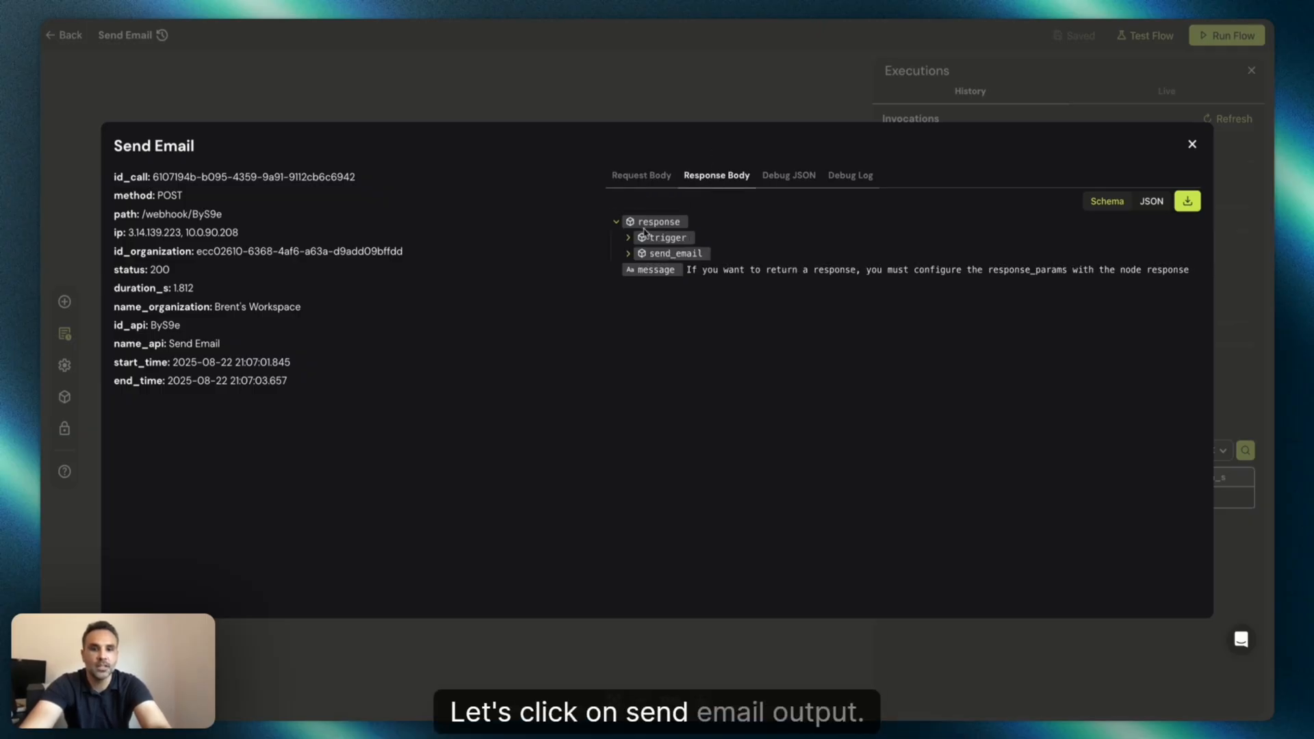
left_click(628, 253)
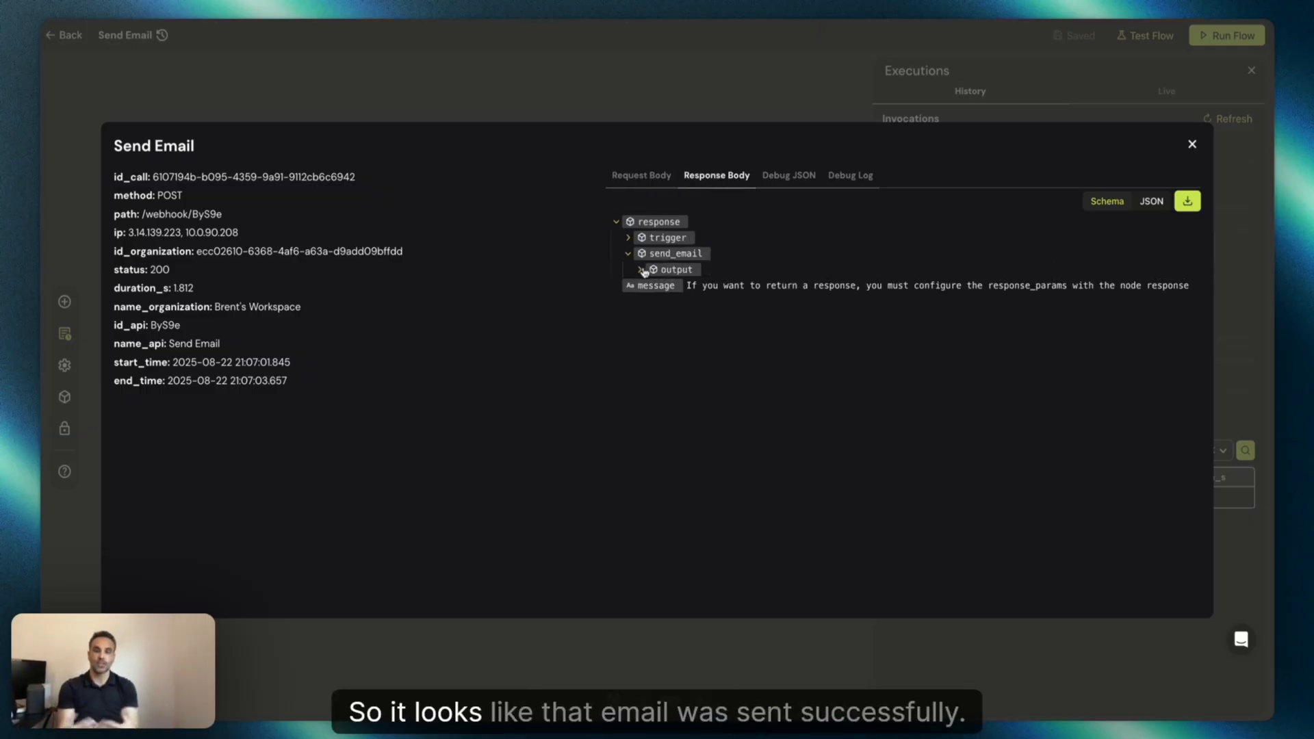
left_click(641, 270)
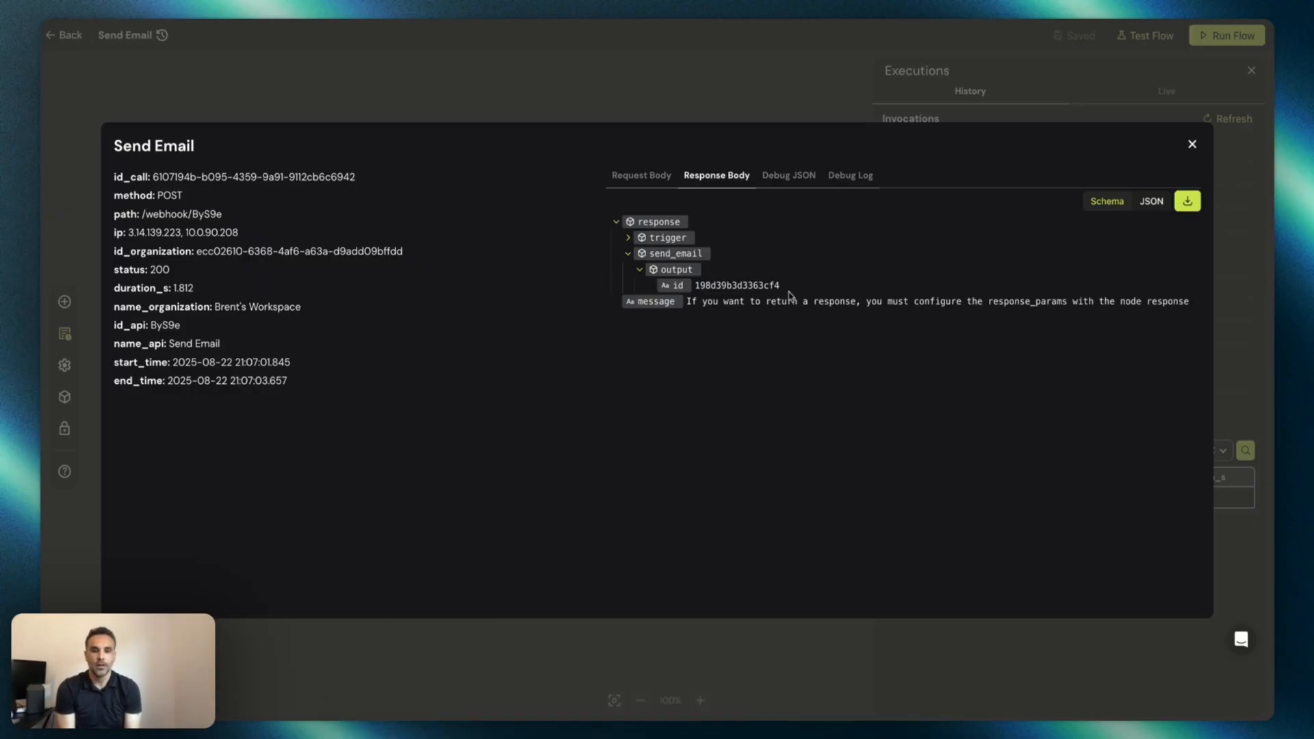